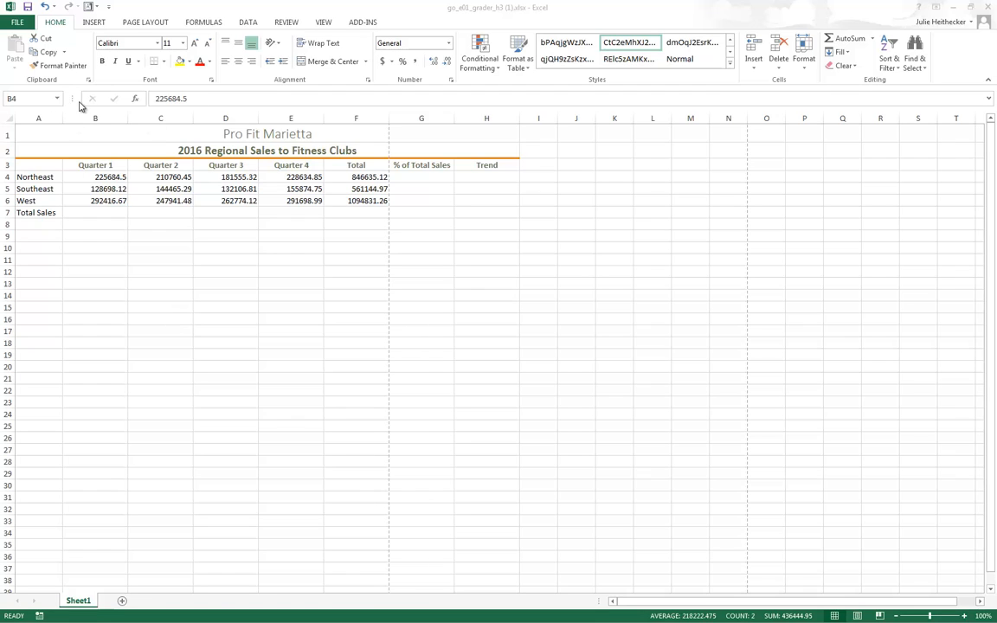
- Apply the Integral theme to the workbook and switch it back to the Retrospect theme
click(143, 23)
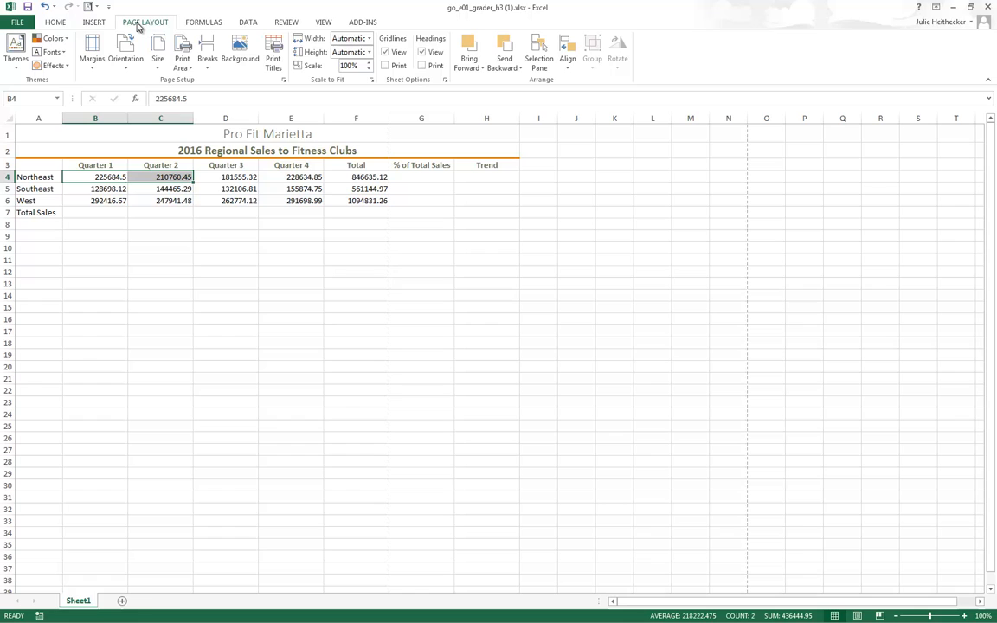
click(16, 67)
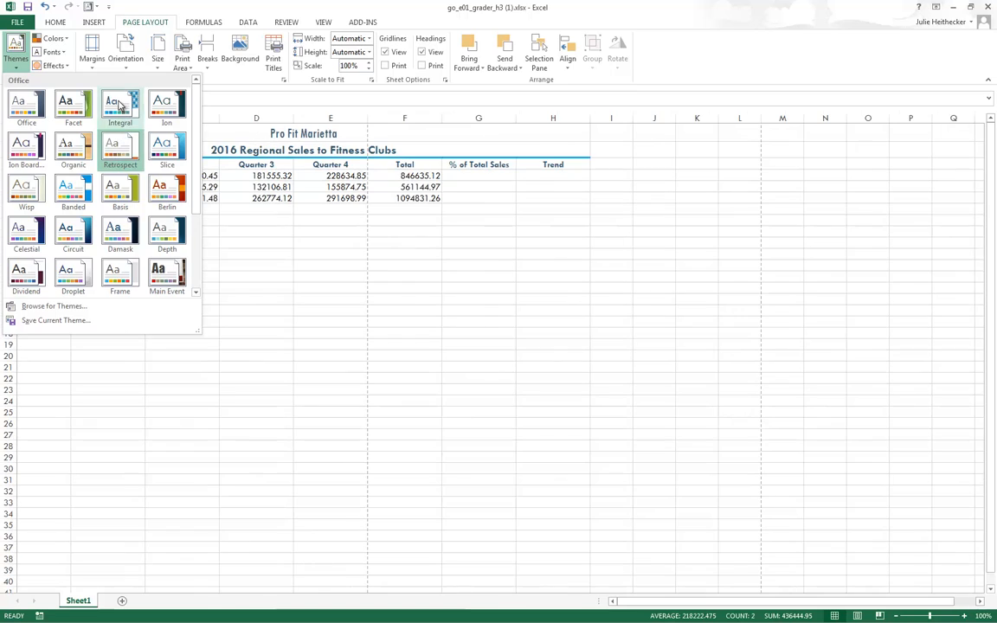
click(122, 104)
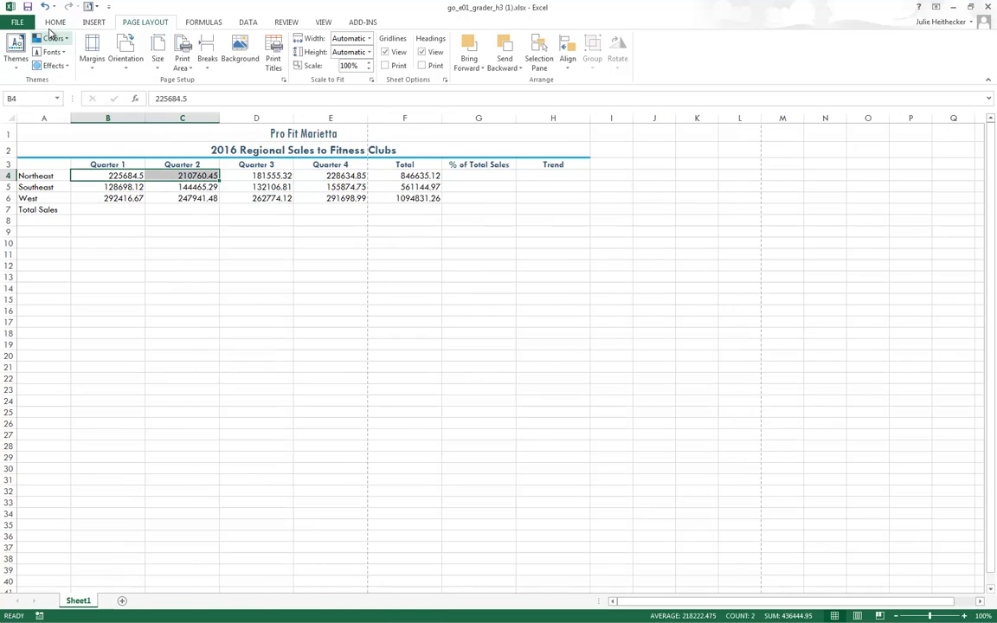
click(16, 52)
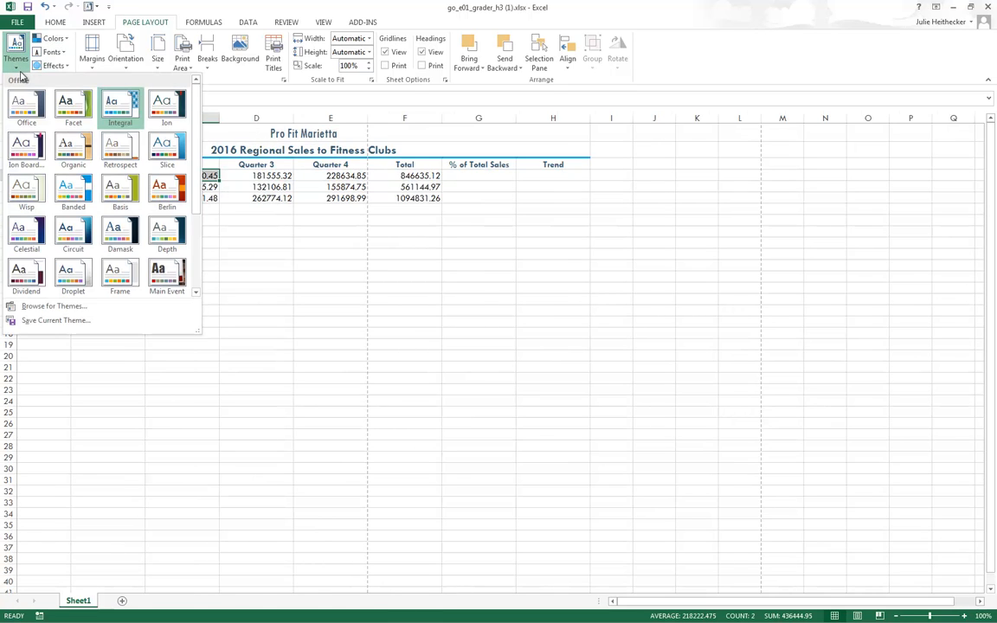
click(126, 102)
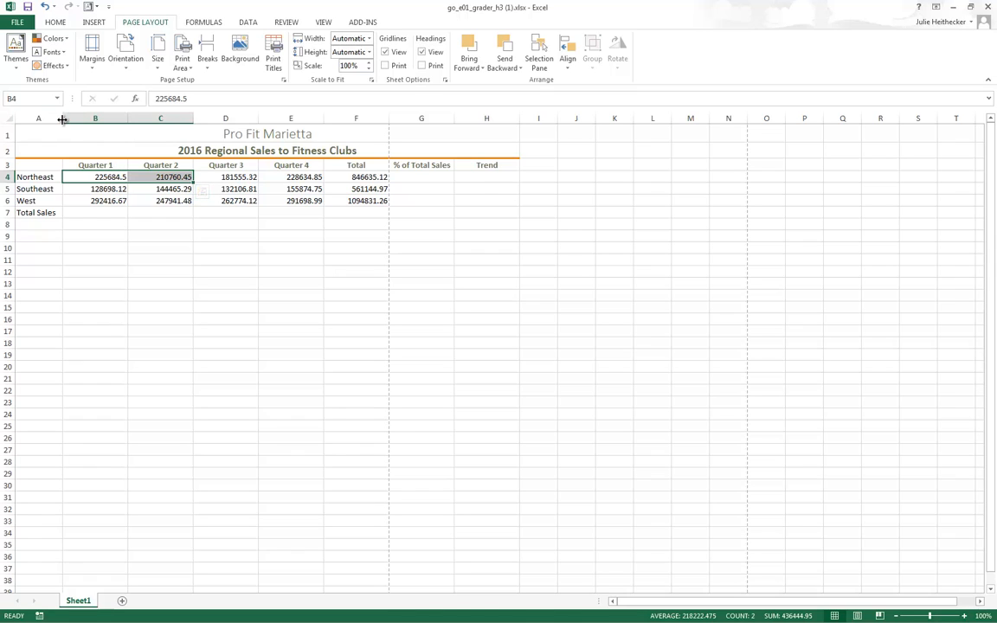
- Adjust column A's width to 80 pixels and narrow columns B through H slightly together
drag(62, 119, 62, 118)
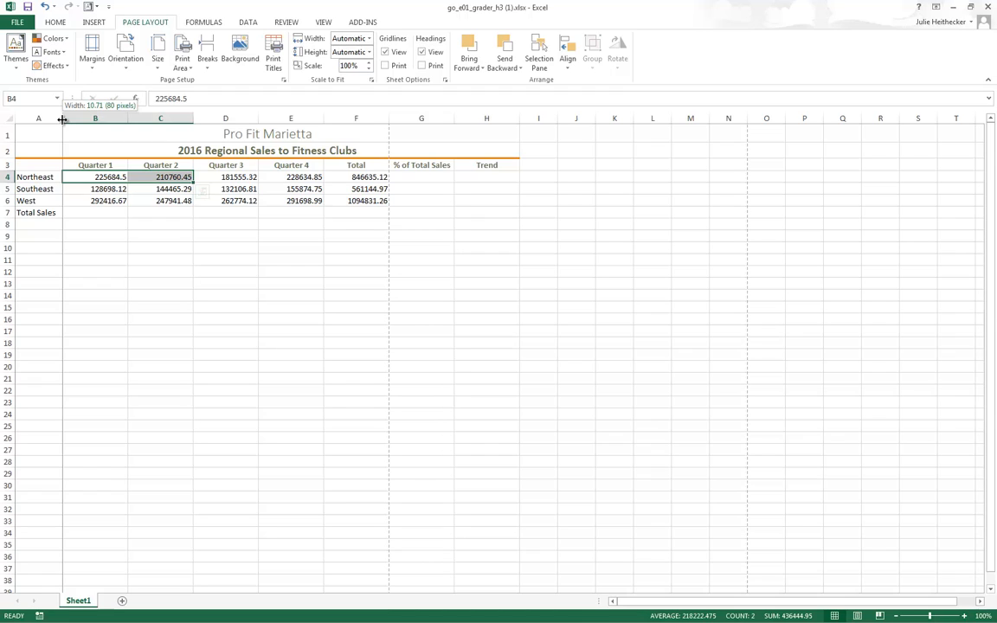
drag(62, 118, 64, 119)
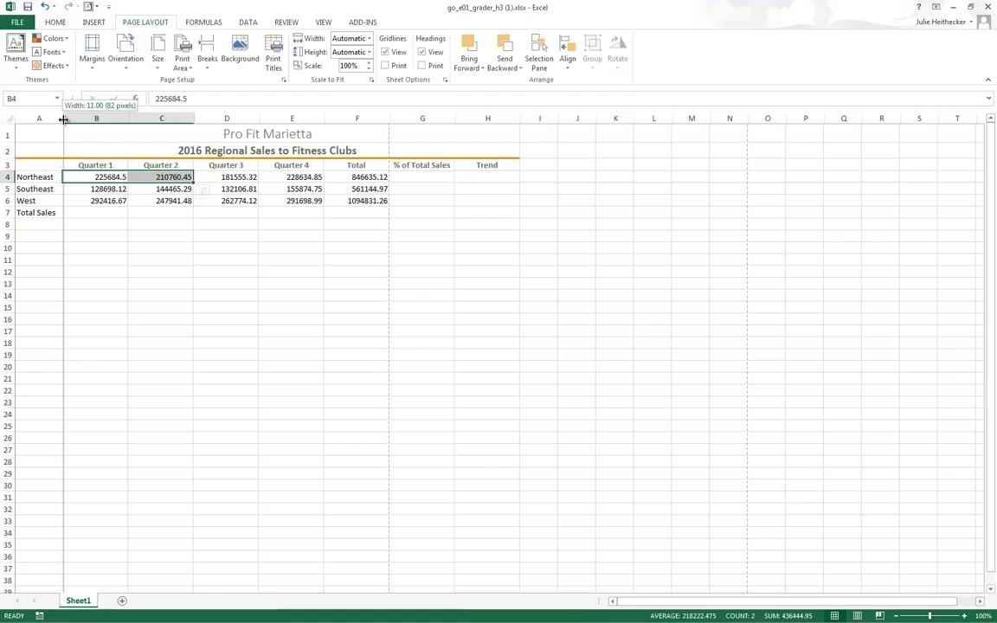
drag(63, 119, 479, 121)
drag(195, 118, 194, 117)
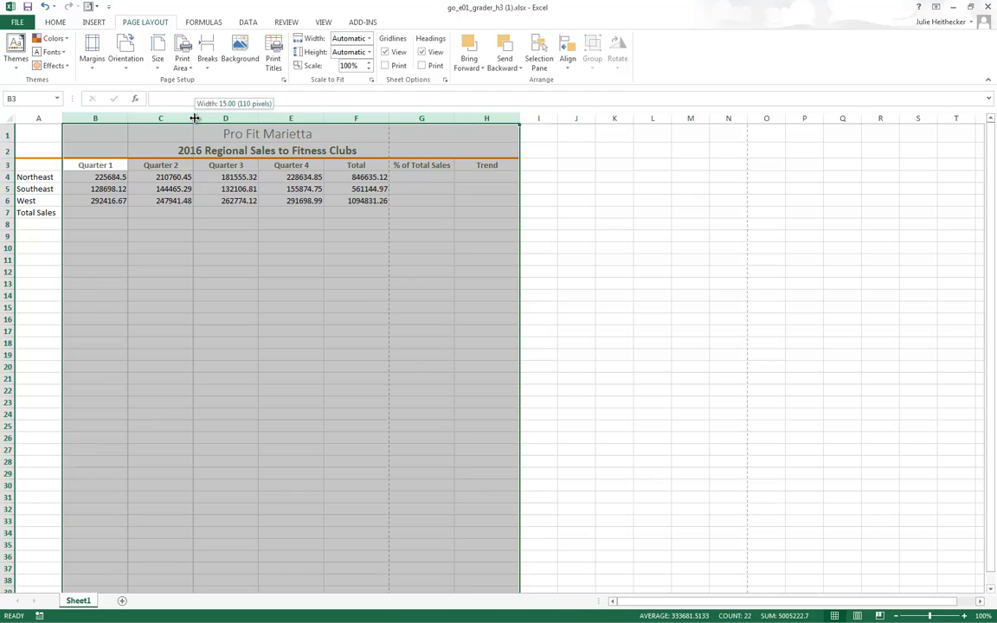
drag(194, 118, 194, 116)
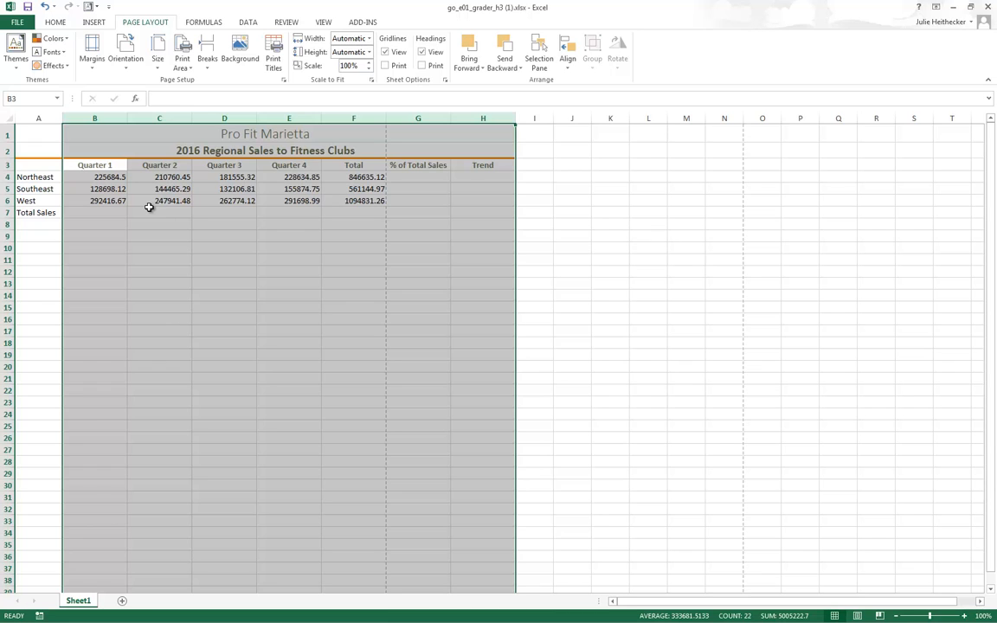
- Unmerge the Pro Fit Marietta title cells in row 1
click(35, 132)
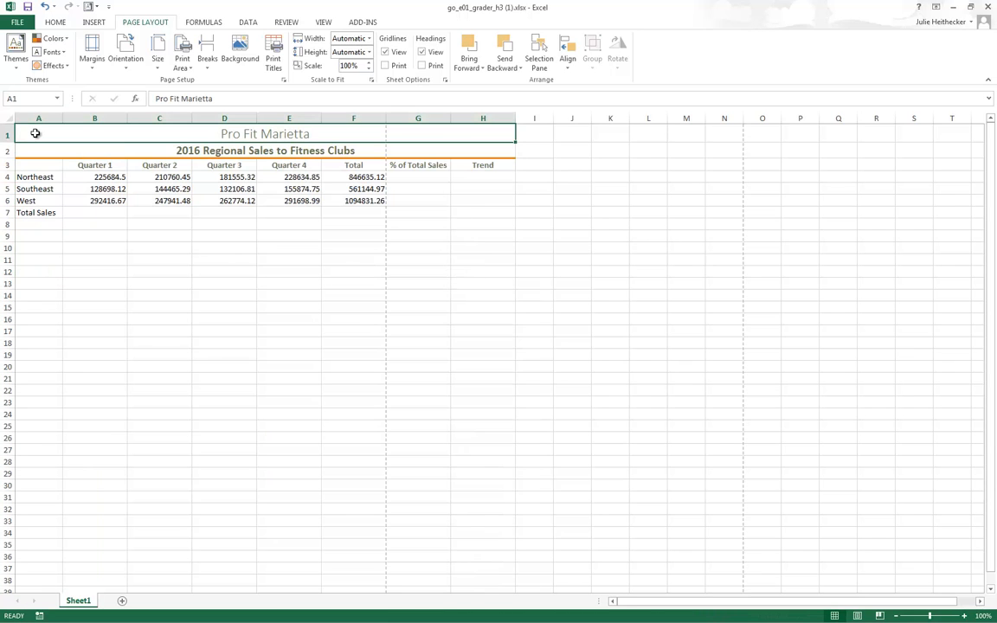
click(56, 22)
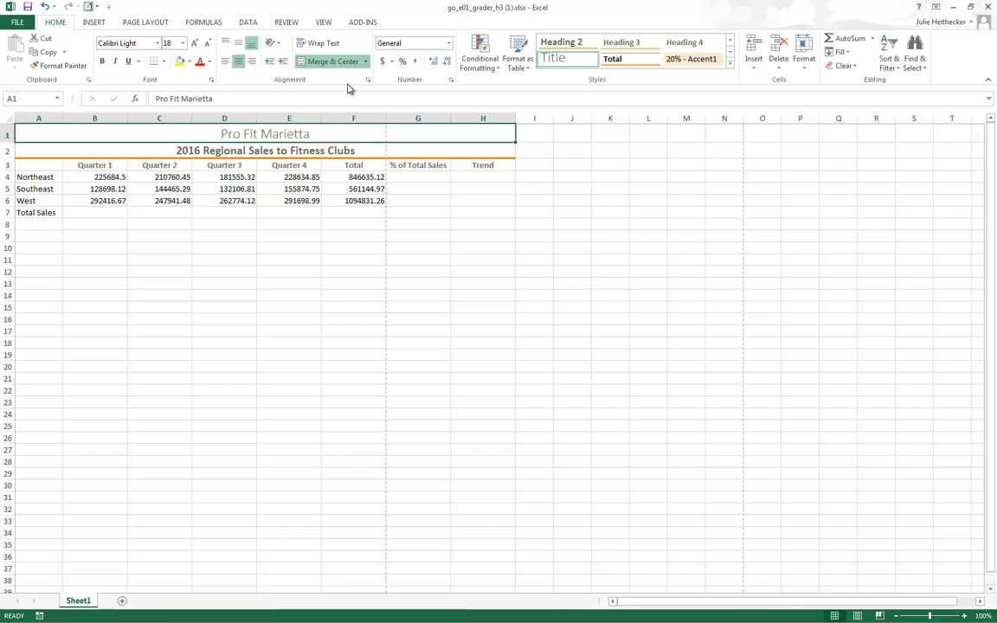
click(365, 63)
click(359, 119)
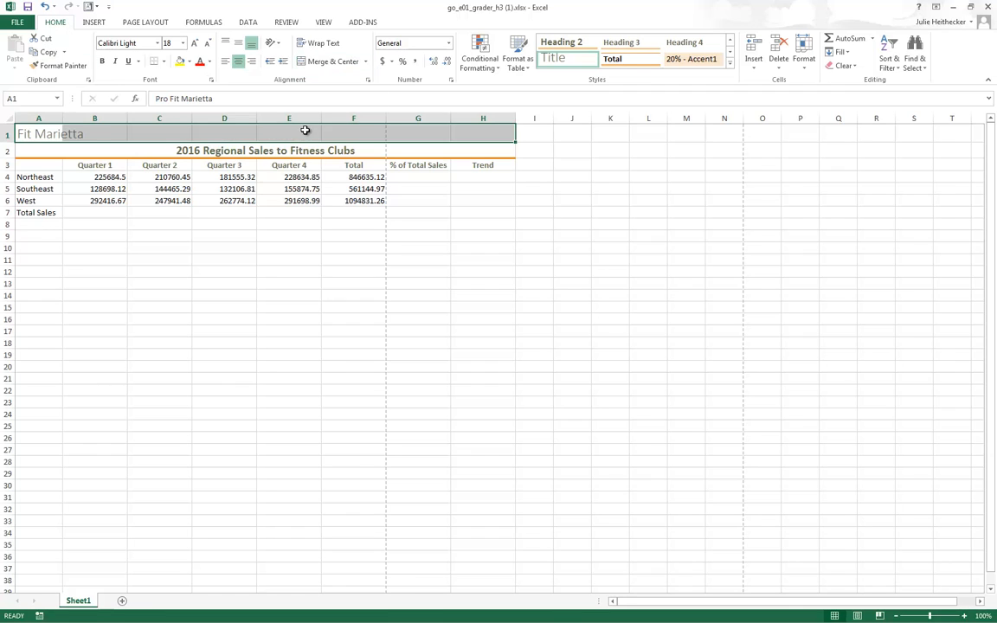
- Merge and center the Pro Fit Marietta title across A1:H1
click(38, 134)
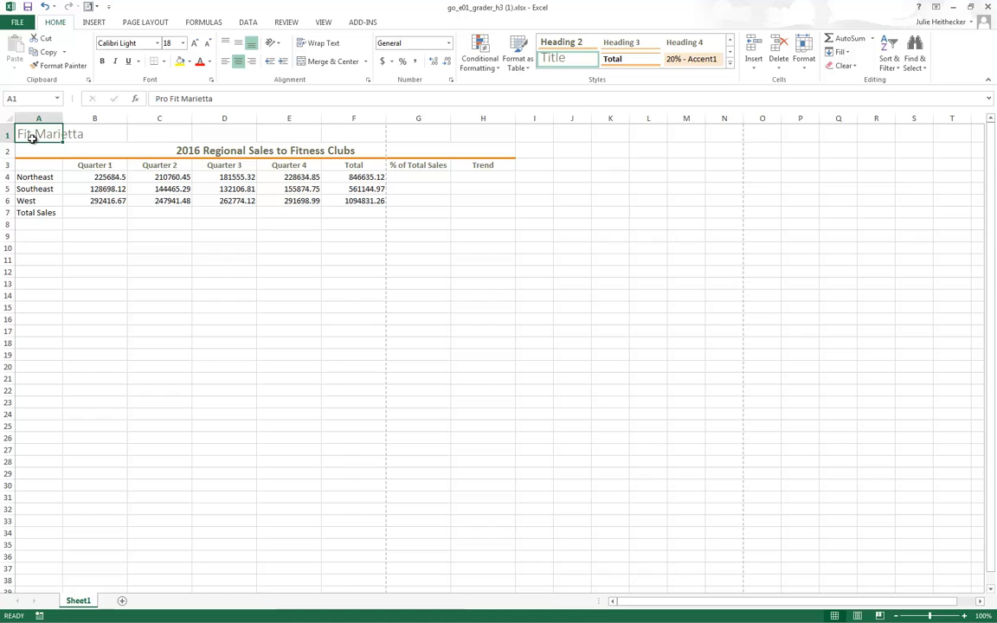
click(109, 134)
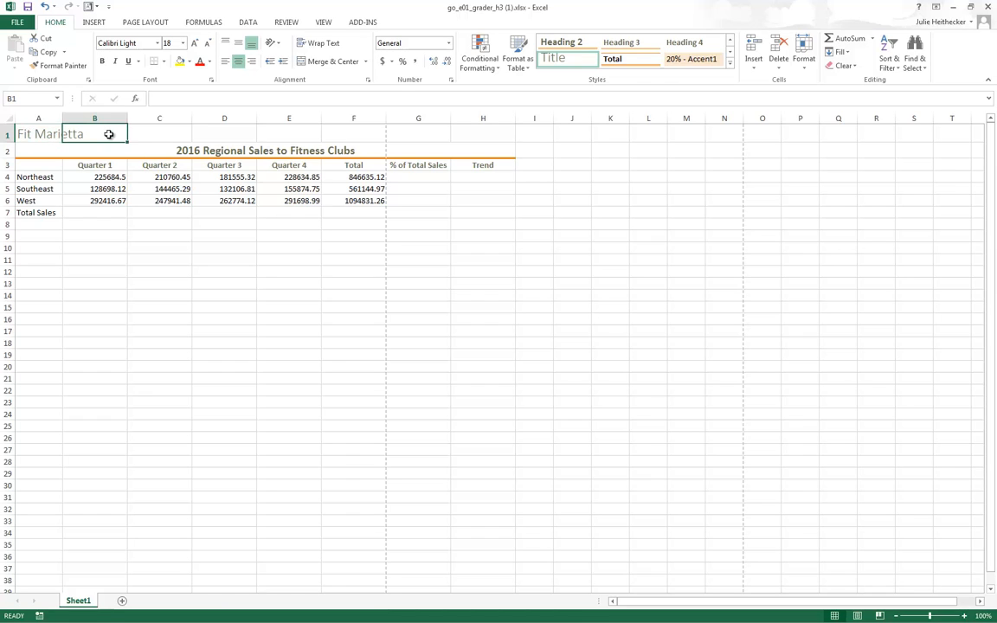
drag(38, 134, 478, 139)
click(329, 62)
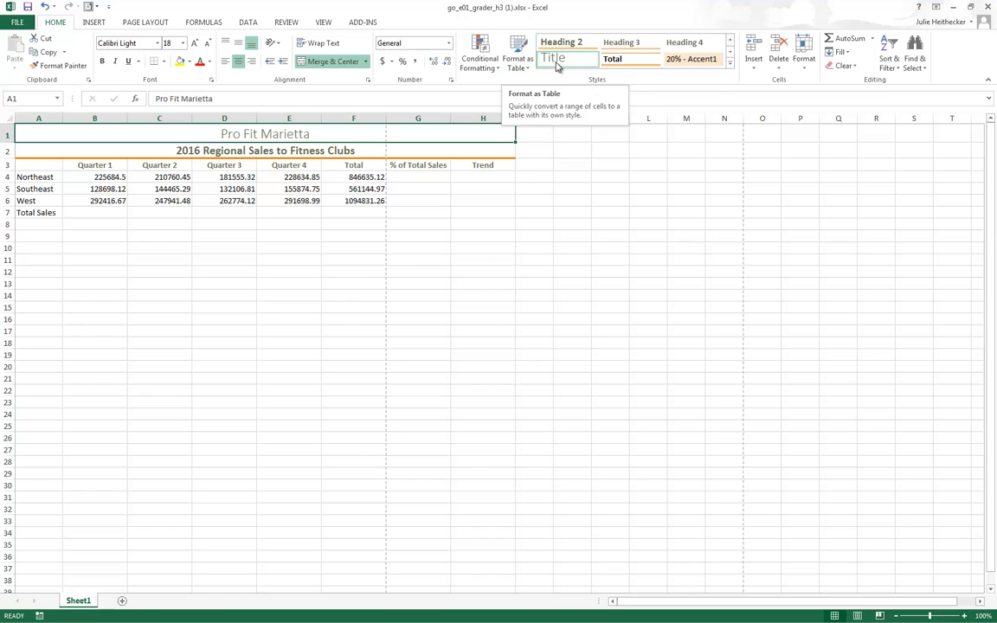
- Apply the Title cell style to the row 1 title and the Heading 1 style to the row 2 subtitle
click(730, 64)
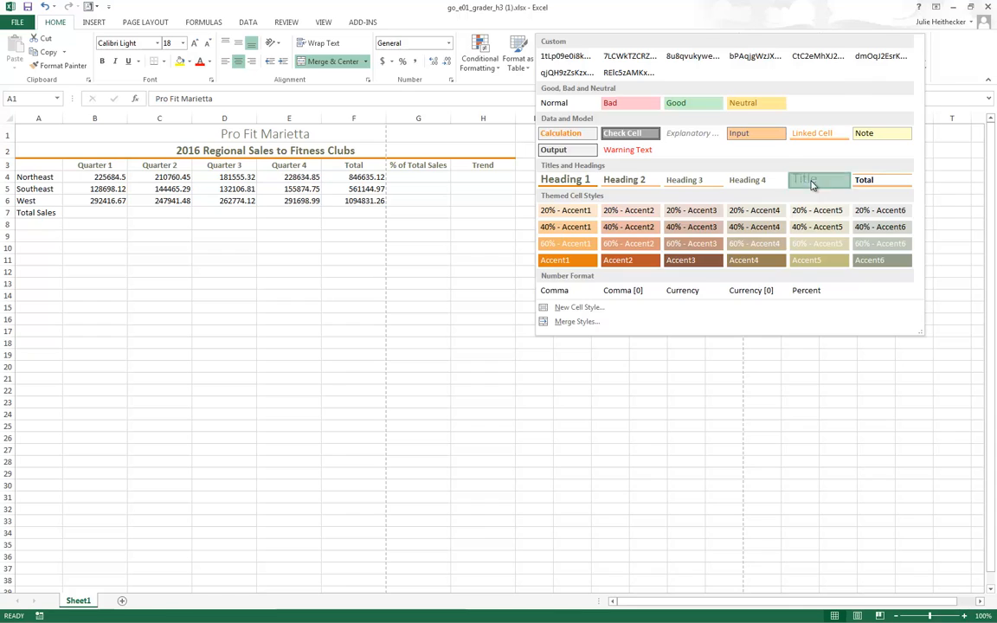
click(797, 181)
click(27, 150)
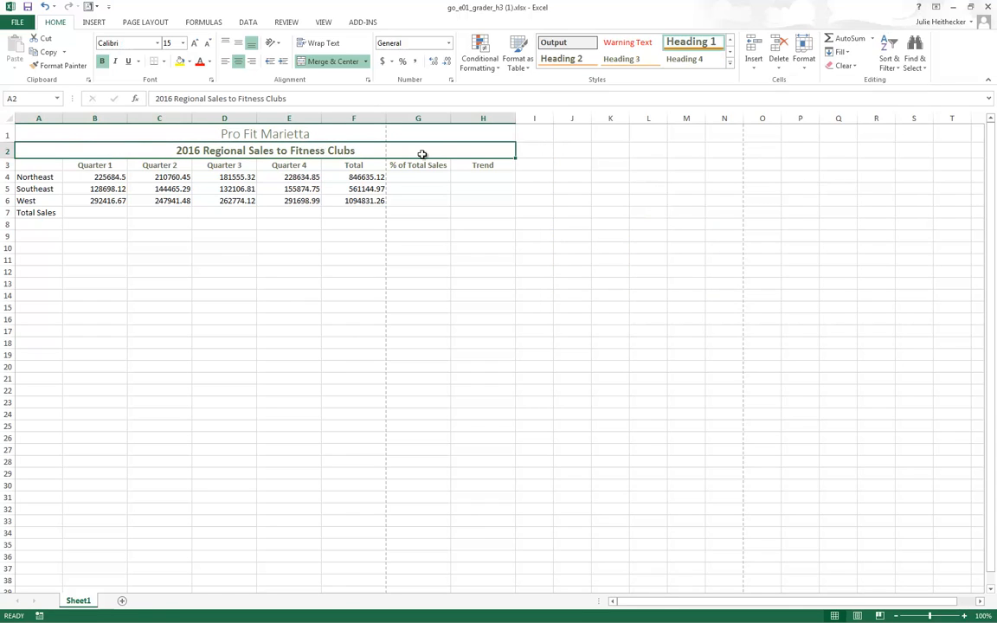
click(705, 45)
click(239, 245)
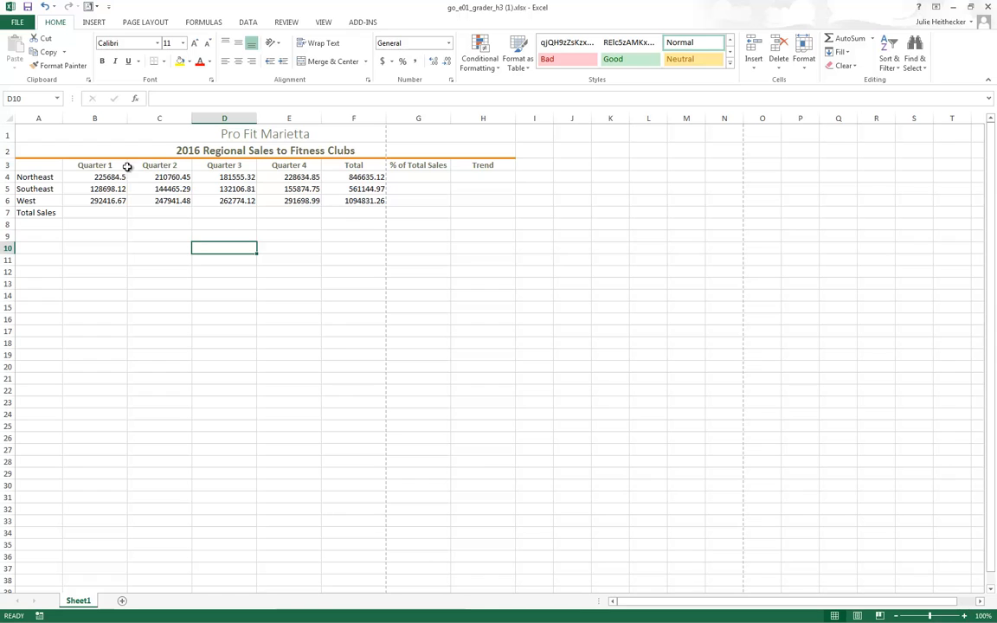
- Turn off centering for the column headers in B3:H3 and apply the Heading 4 cell style to them
click(85, 164)
drag(133, 164, 494, 163)
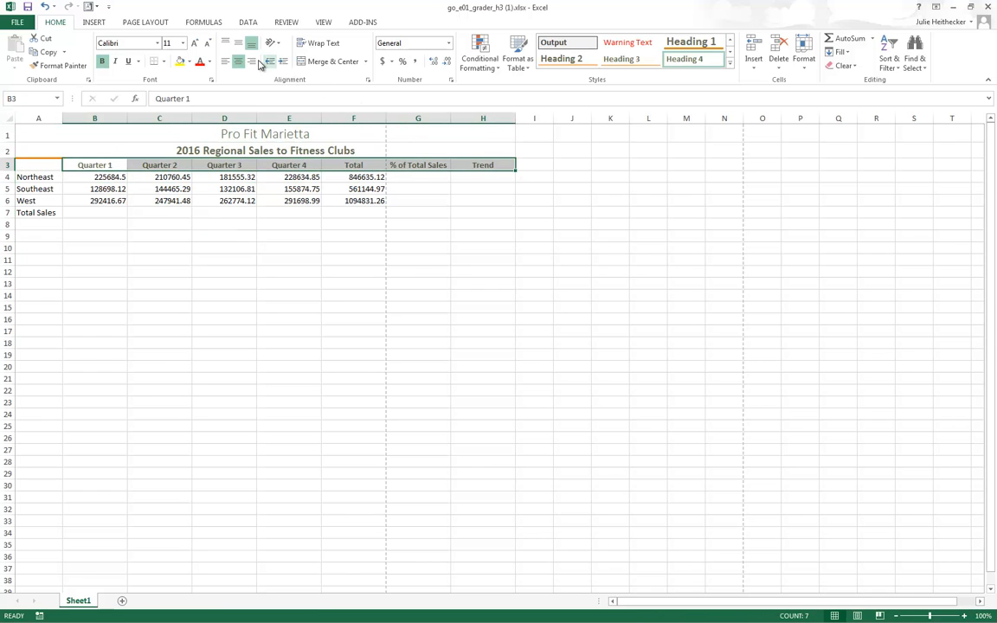
click(239, 62)
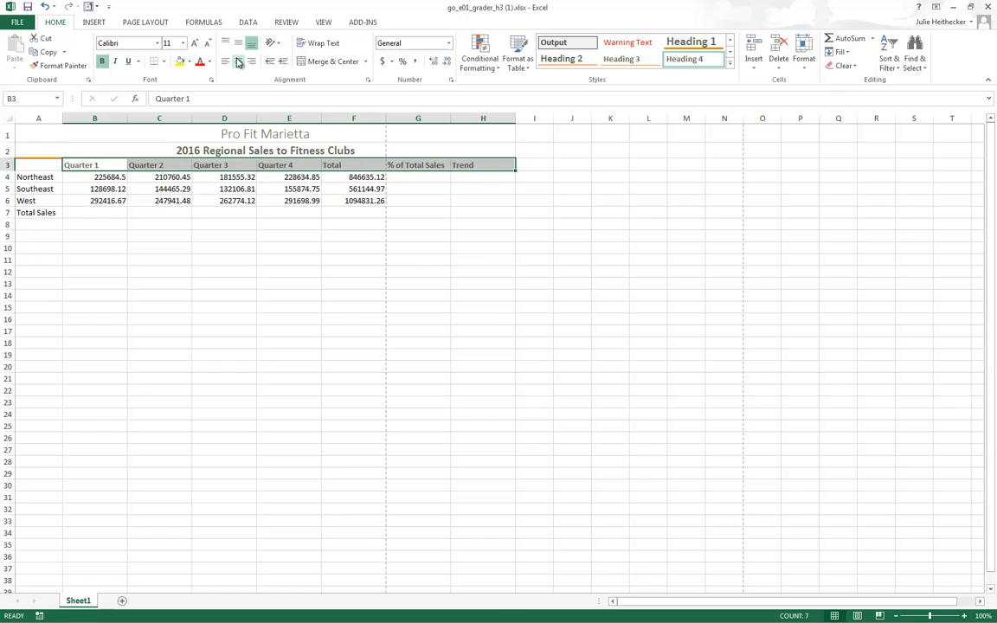
click(730, 62)
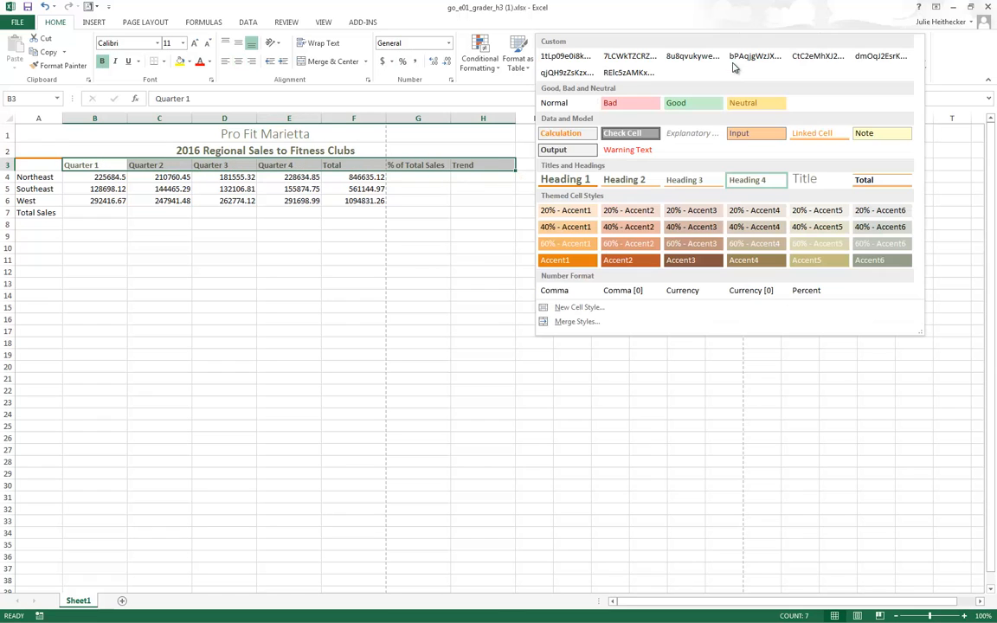
click(753, 179)
click(289, 239)
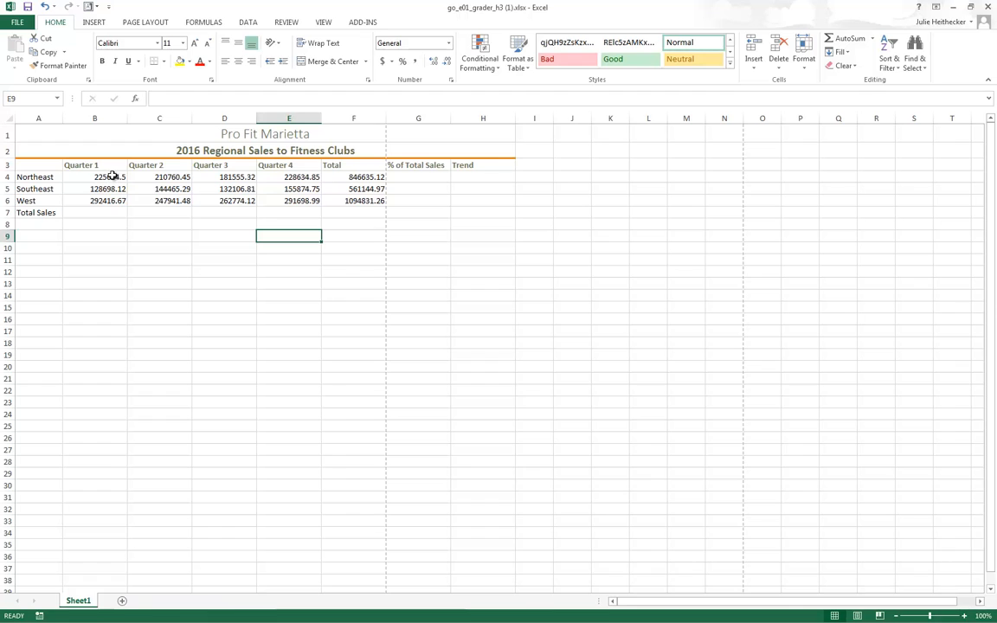
- Try a Quick Analysis Sum total on the Quarter 1 range B4:B7, and undo it
drag(113, 175, 111, 214)
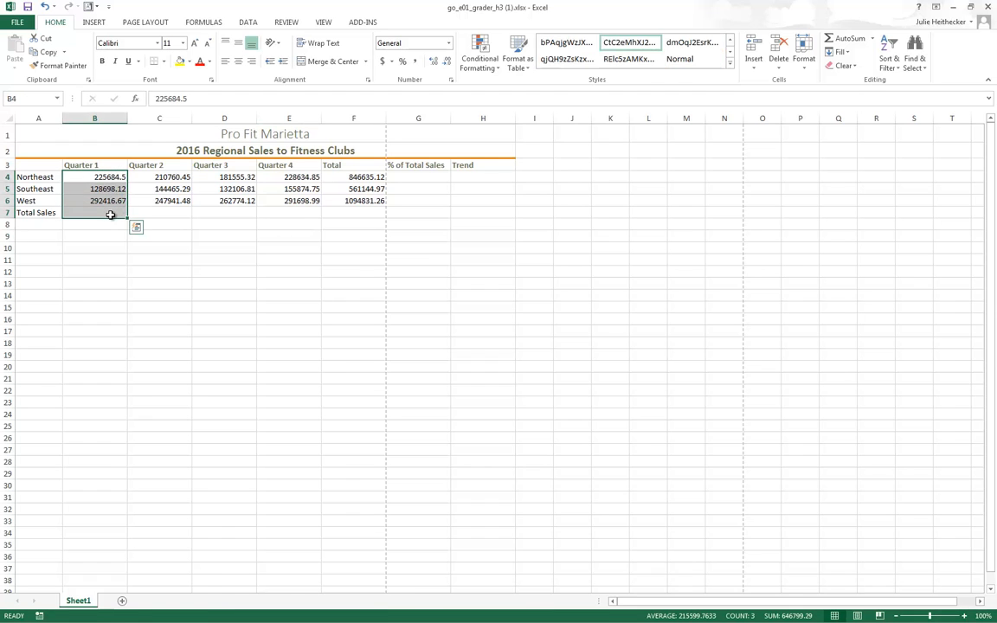
click(136, 228)
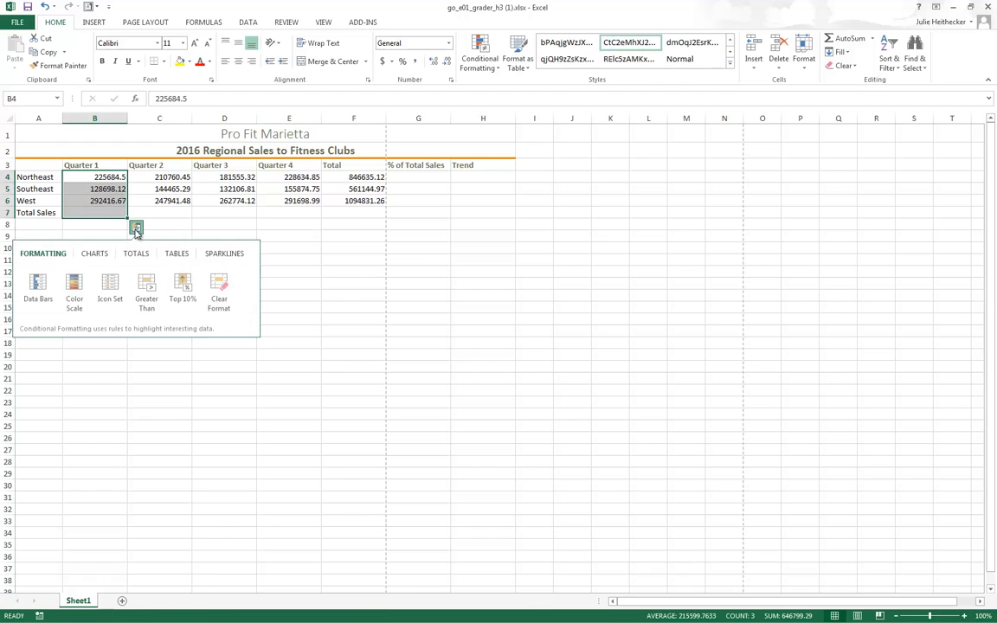
click(138, 254)
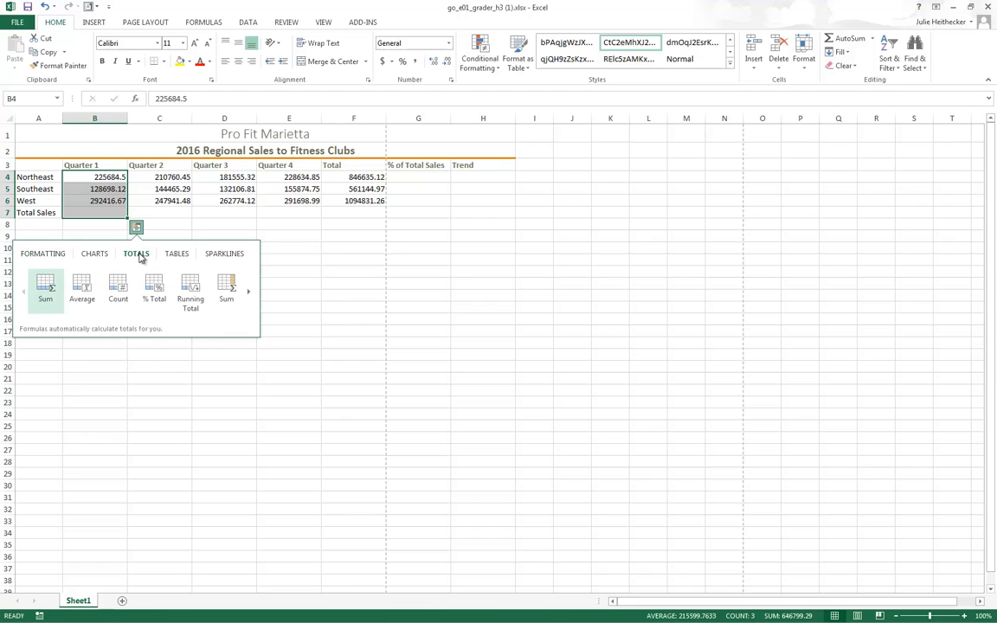
click(42, 284)
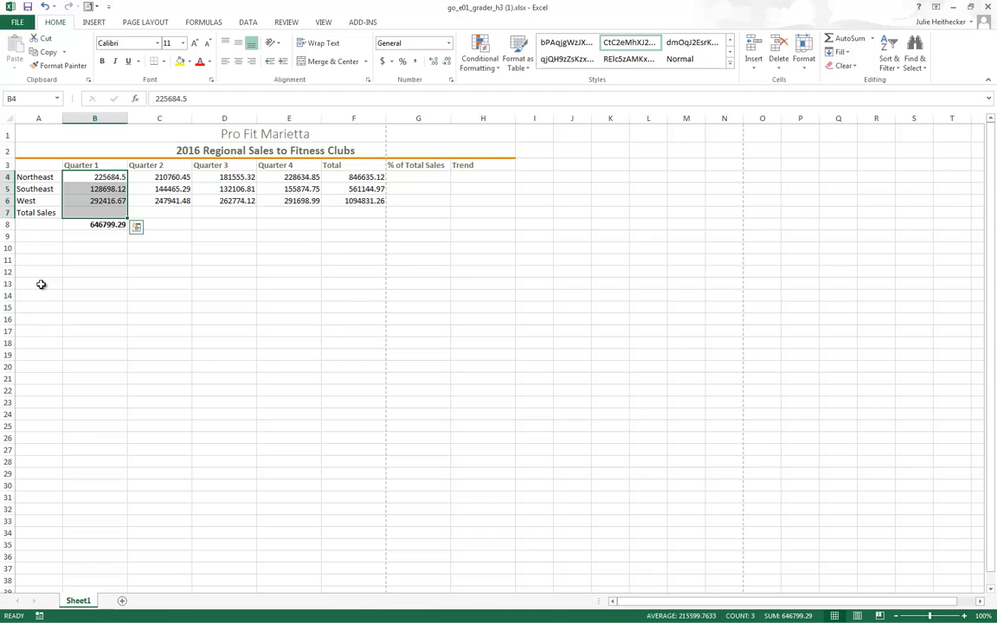
click(97, 224)
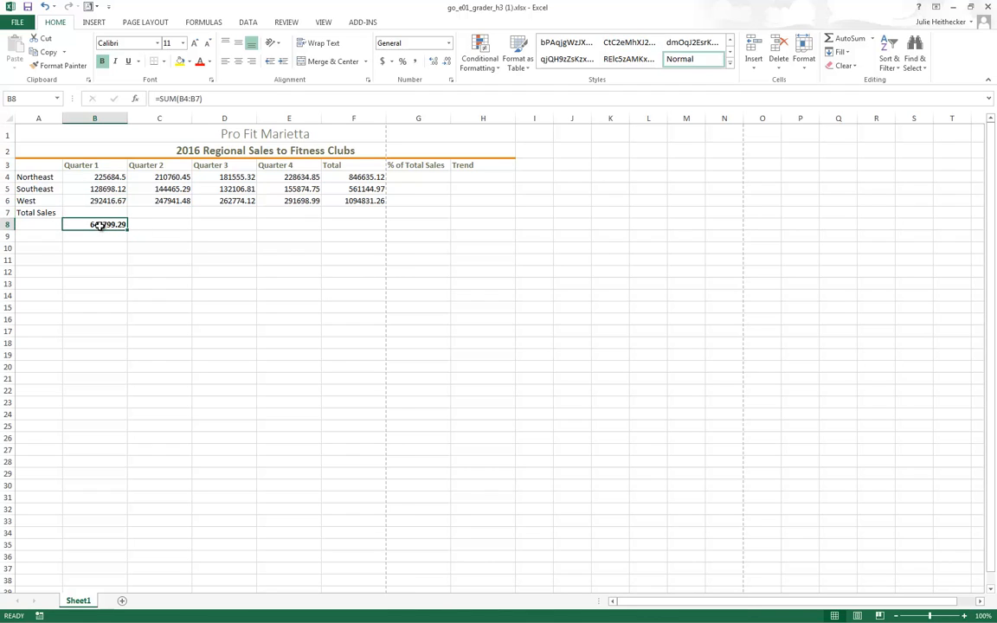
key(ctrl+z)
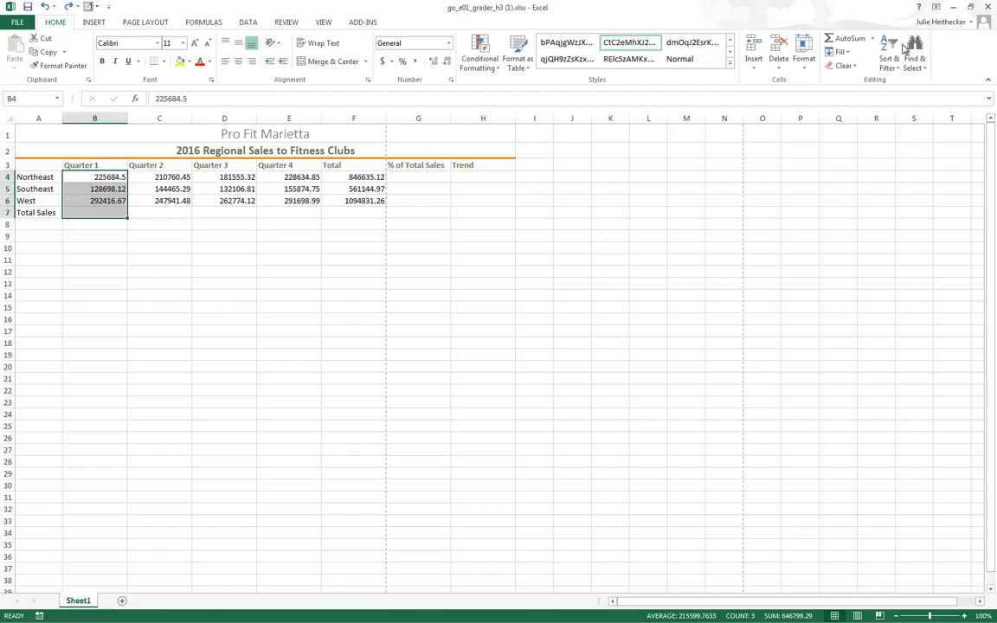
- Total the Quarter 1 sales in B7 with AutoSum and fill the formula across to F7
click(838, 38)
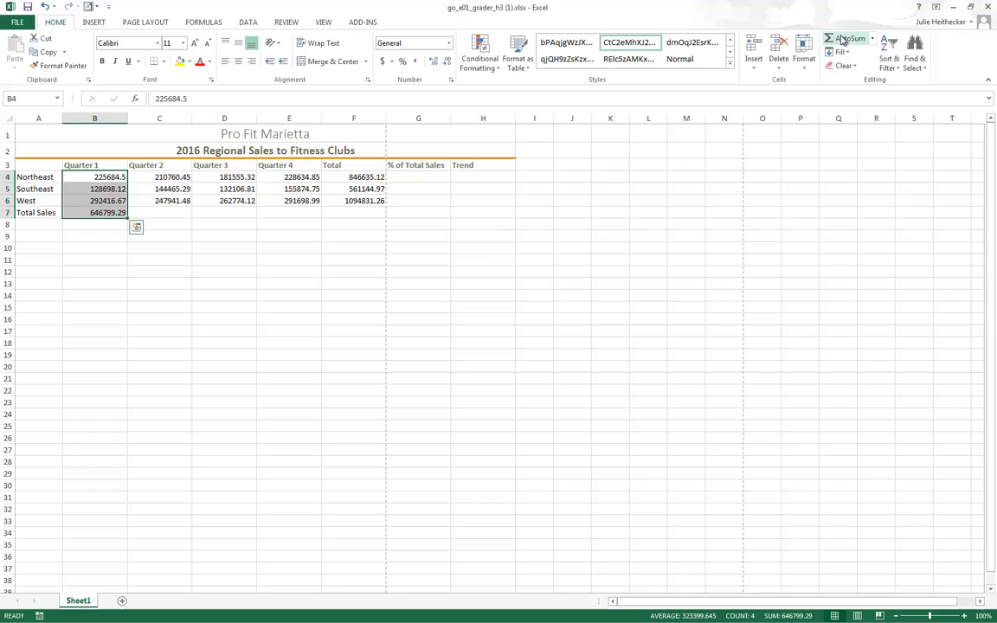
click(88, 227)
click(95, 212)
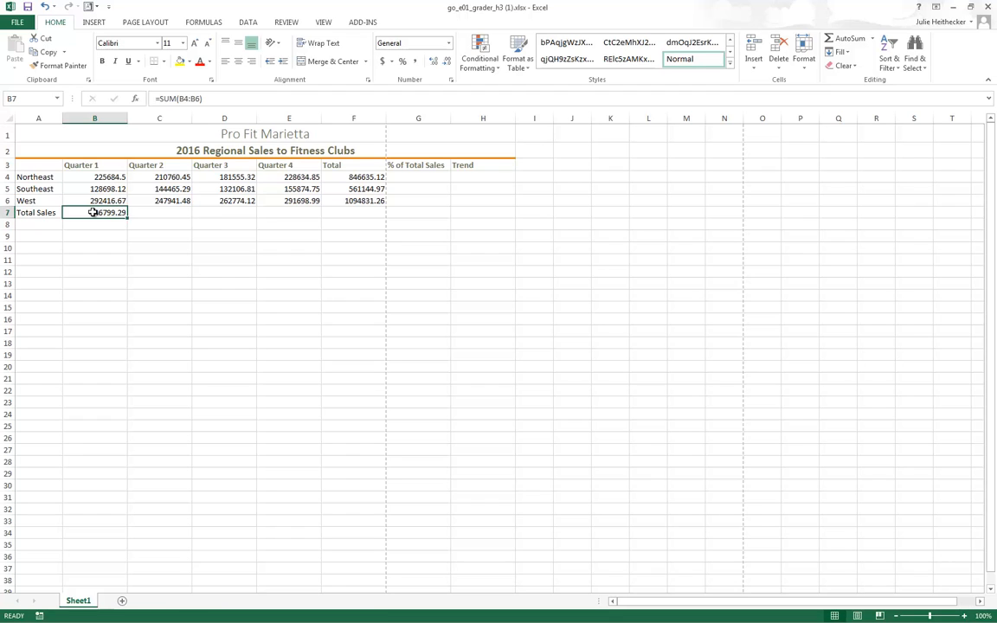
mouse_move(95, 207)
mouse_down()
mouse_move(148, 210)
mouse_move(84, 214)
mouse_move(96, 215)
mouse_up()
drag(127, 219, 366, 220)
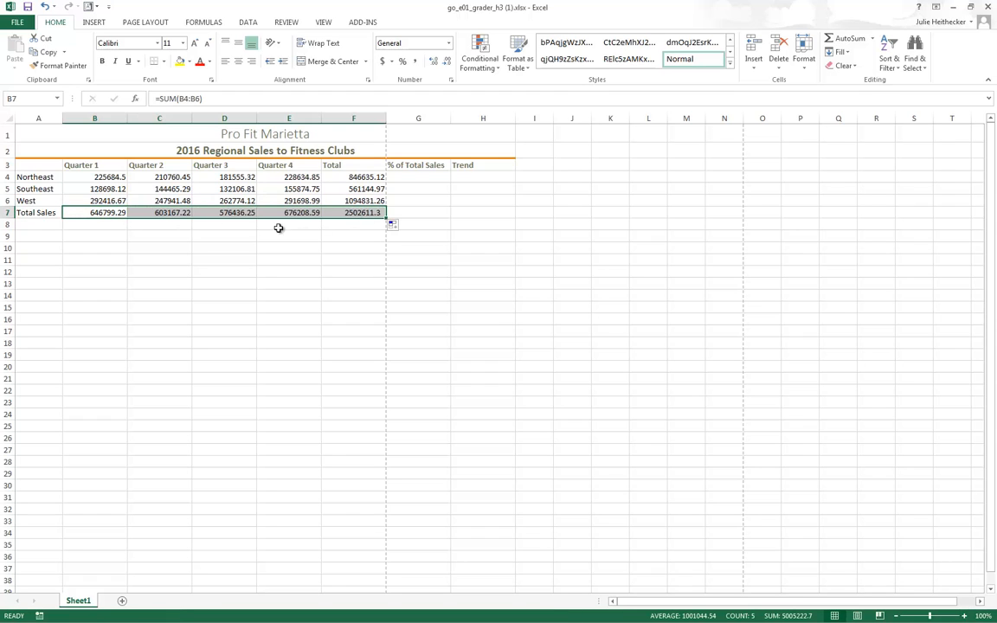
- Check the SUM formulas in the Total Sales row, cell by cell from B7 to F7
click(107, 216)
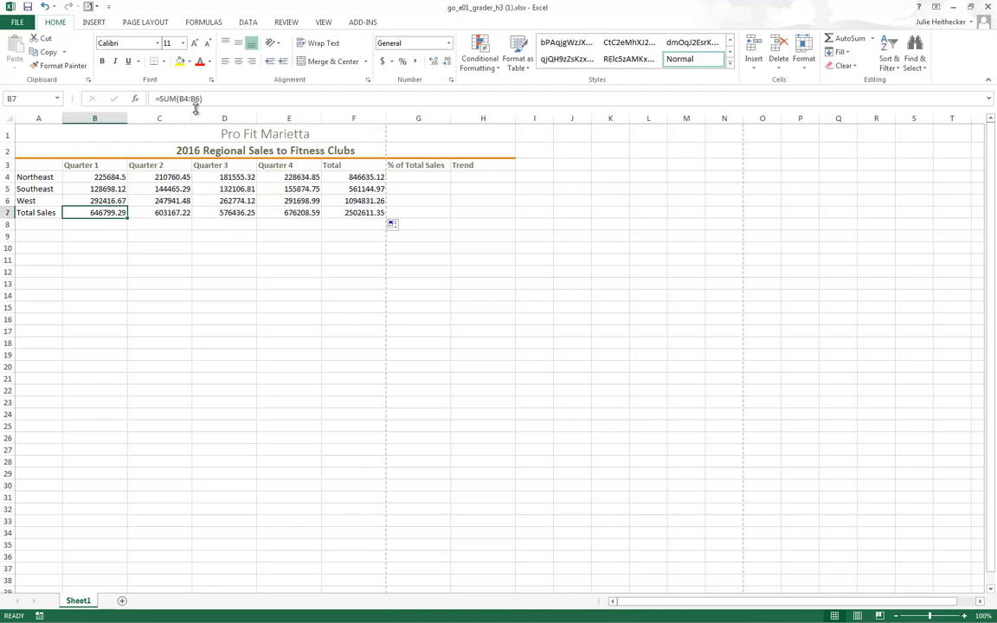
click(165, 214)
click(230, 213)
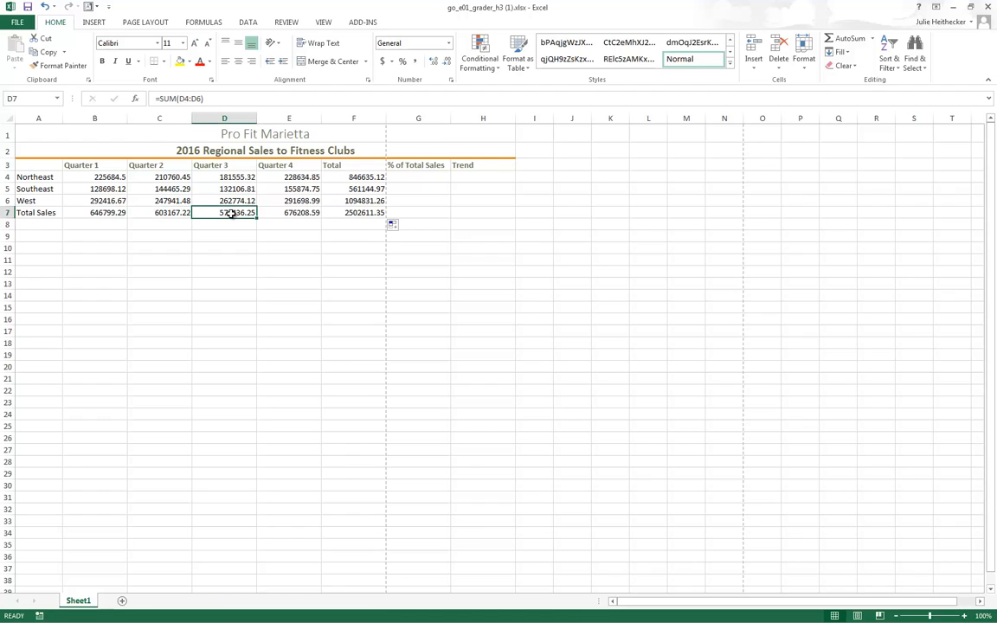
click(294, 215)
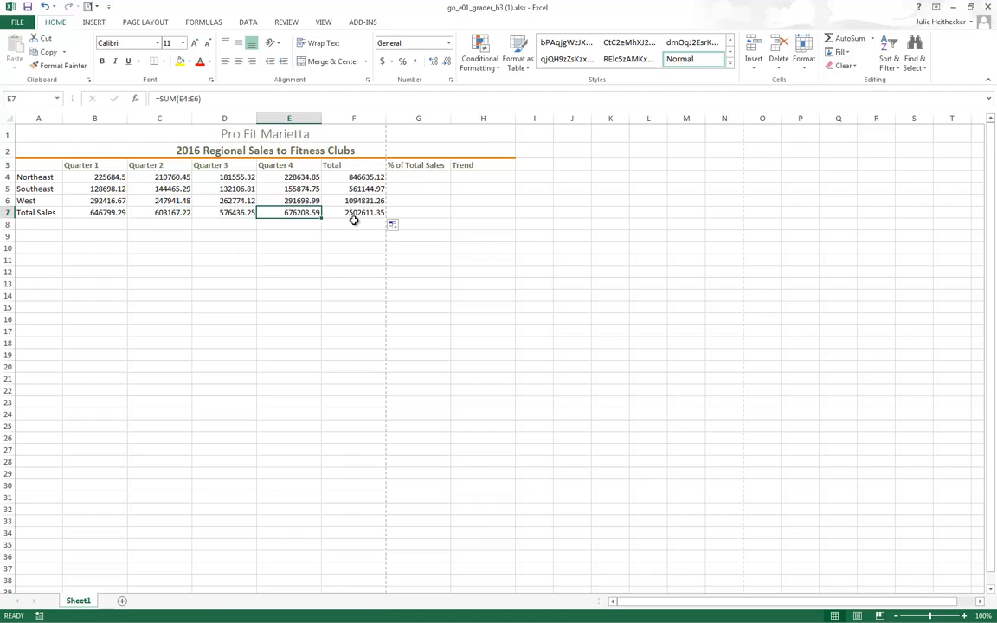
click(355, 216)
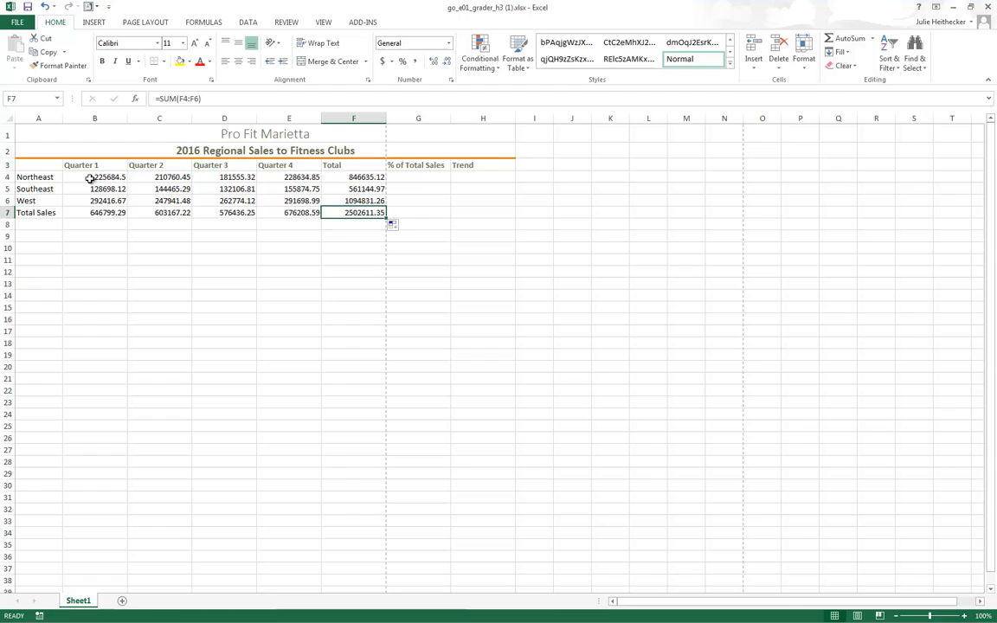
- Clear the contents of the Total column cells F4:F7
drag(94, 177, 353, 213)
key(Delete)
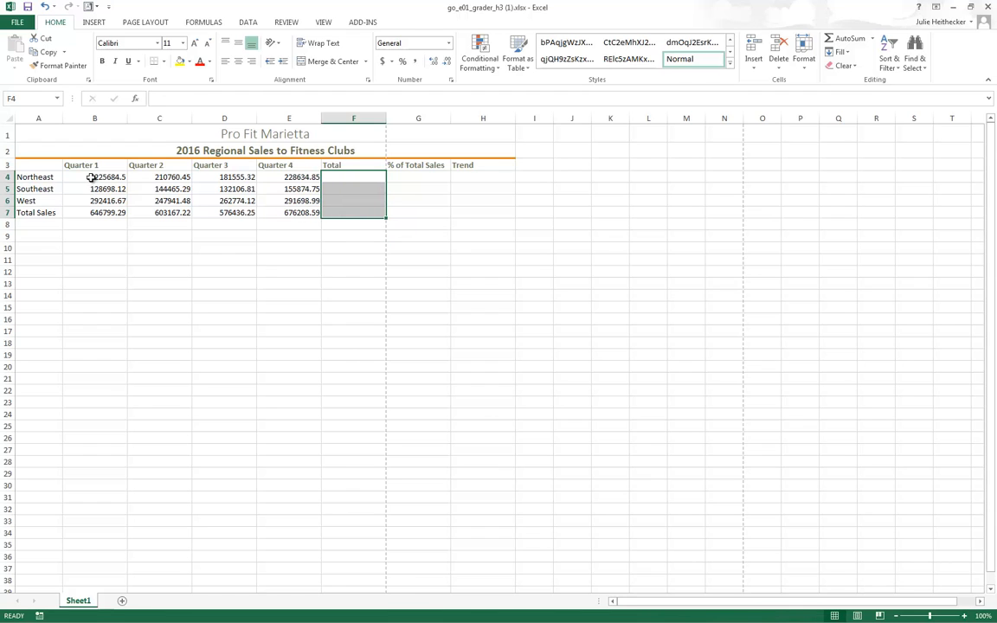
drag(87, 177, 333, 176)
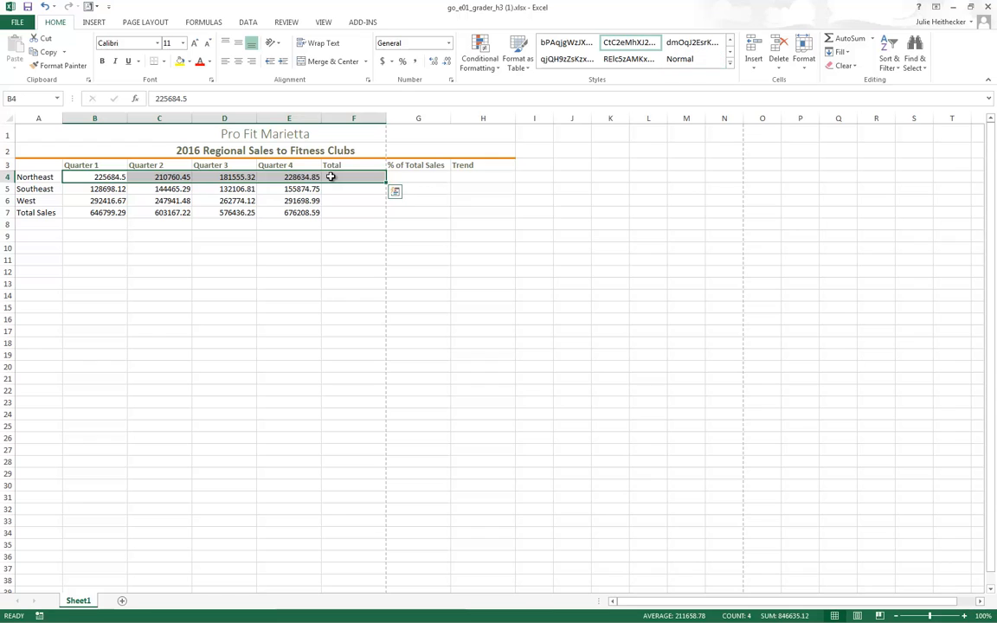
click(394, 192)
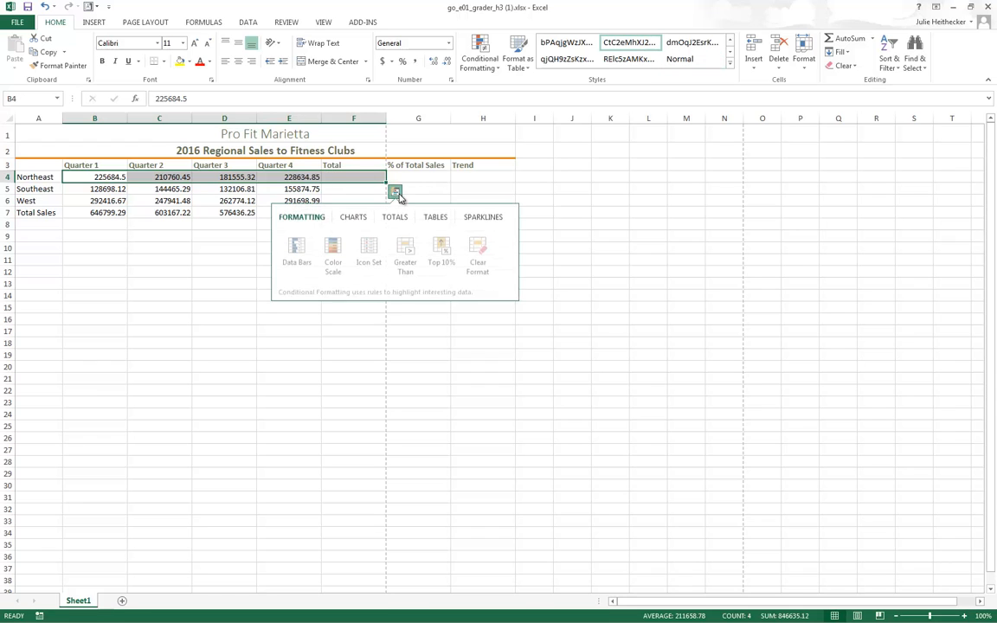
click(395, 219)
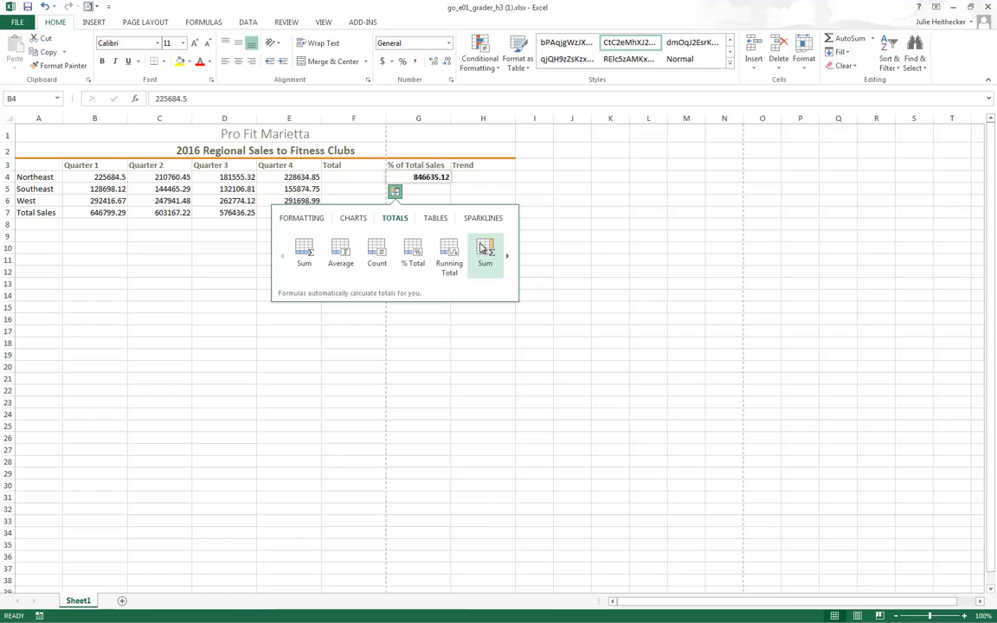
click(214, 319)
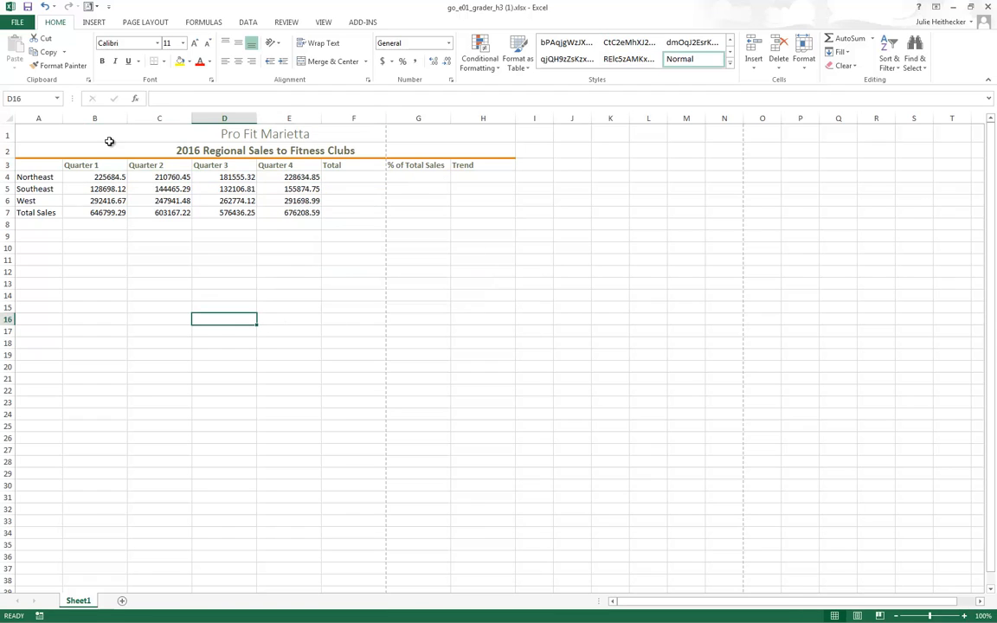
- Total the Northeast sales from B4:E4 in F4 with a Quick Analysis row Sum, and fill the formula down to F7
drag(95, 178, 288, 177)
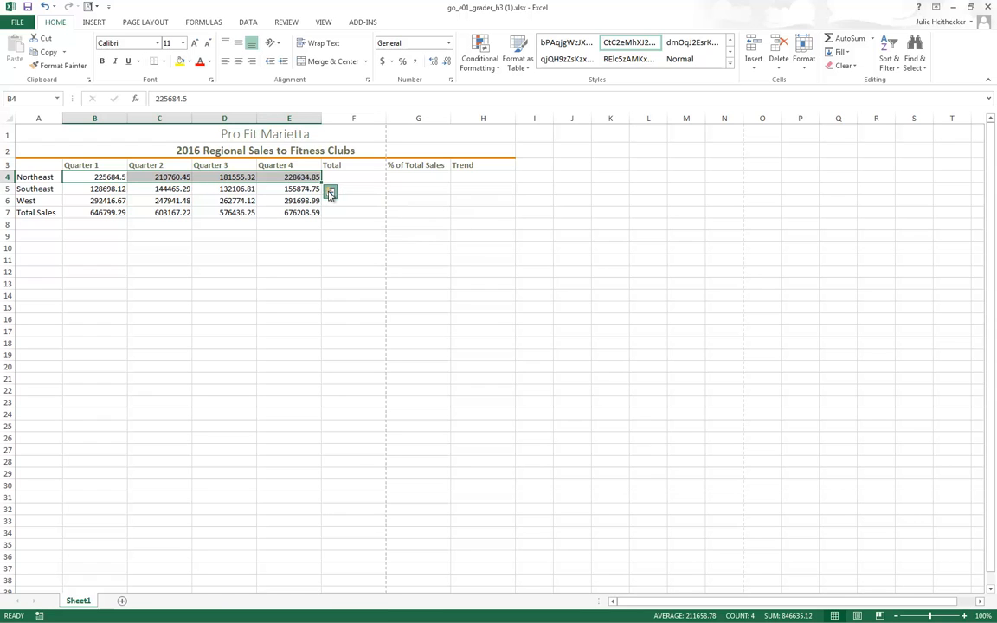
click(330, 191)
click(330, 217)
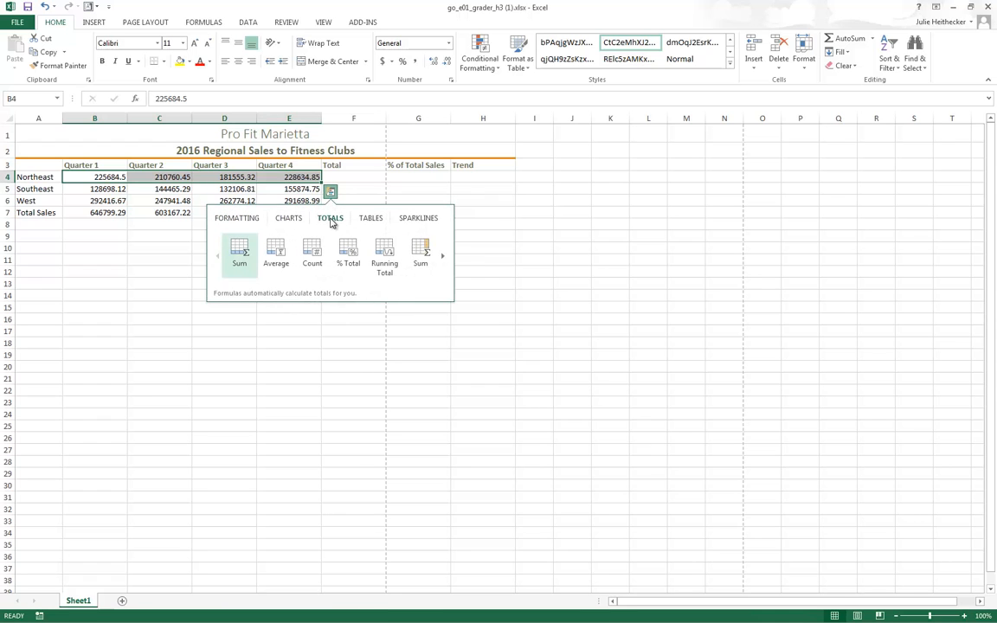
click(421, 252)
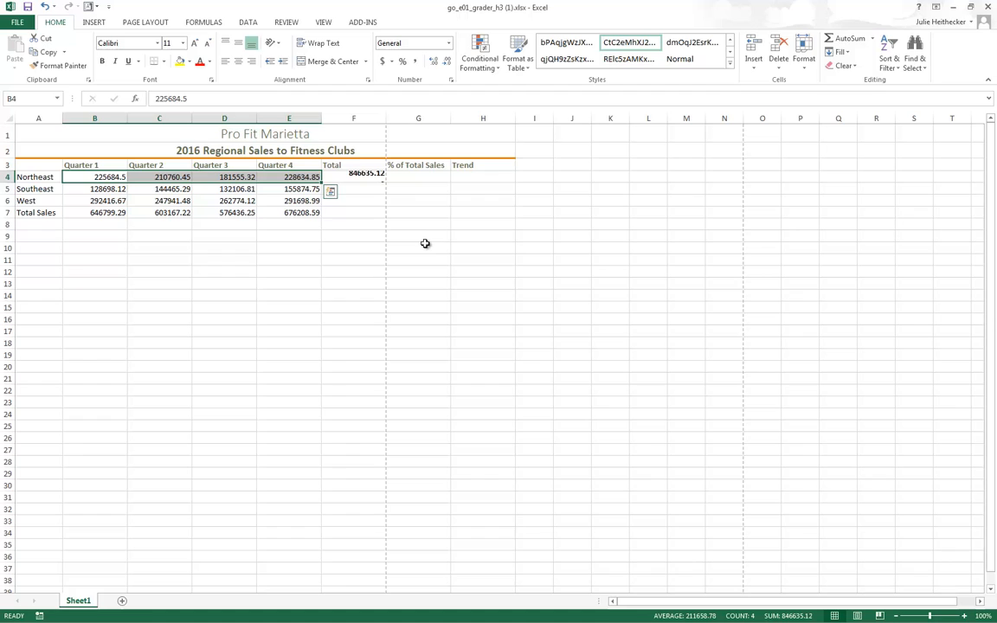
click(368, 178)
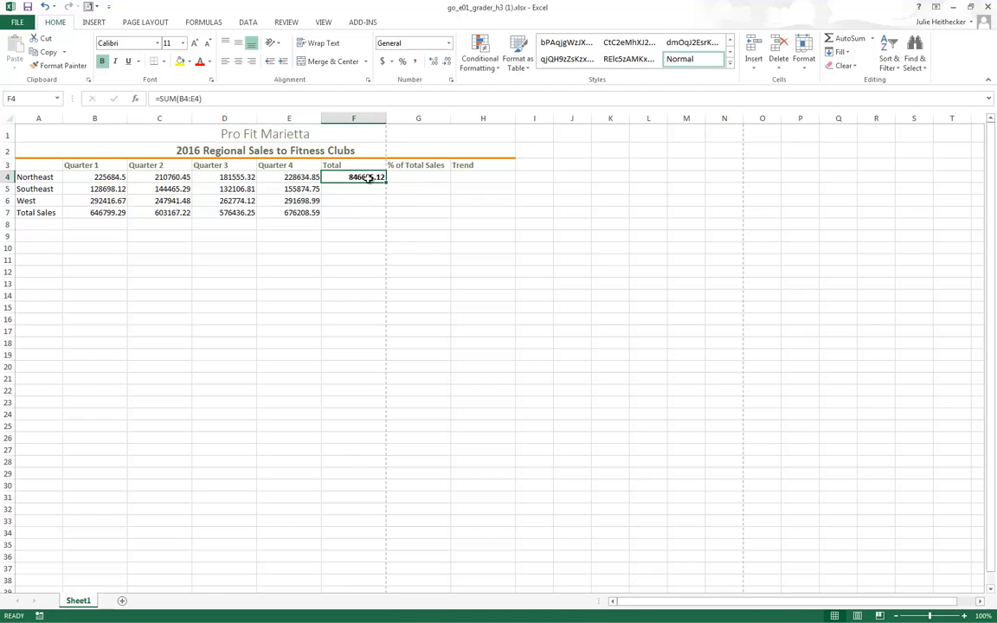
drag(386, 183, 386, 214)
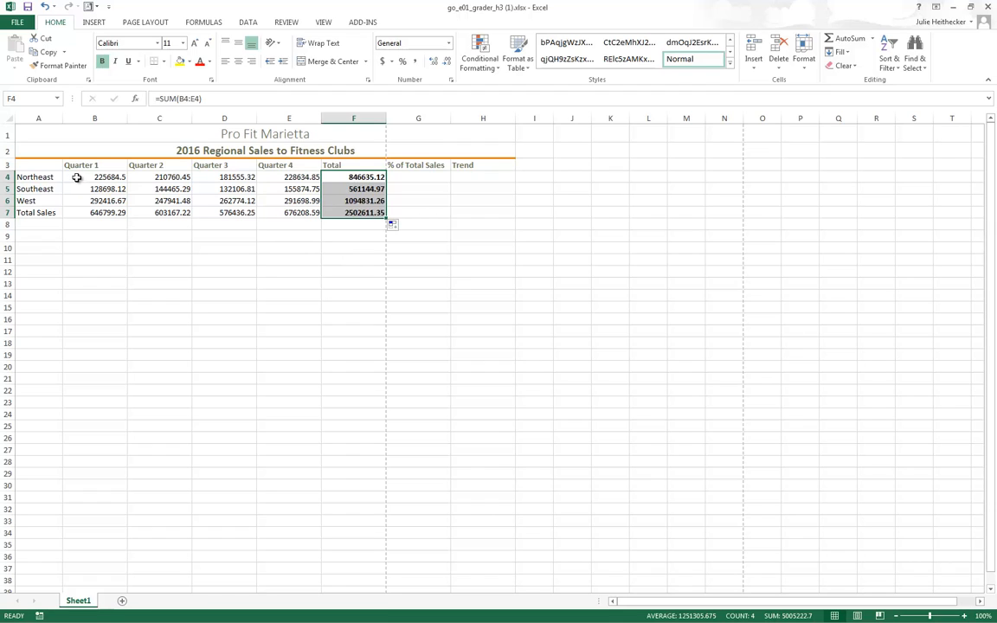
- Apply the Accounting number format to the Northeast and Total Sales rows, B4:F4 and B7:F7
drag(77, 177, 340, 178)
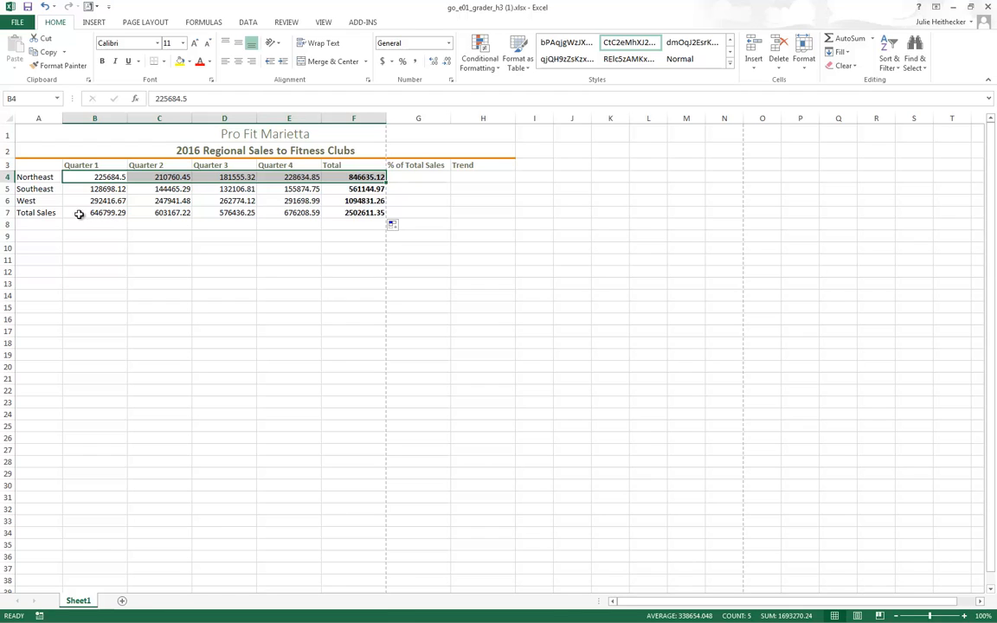
drag(80, 213, 340, 213)
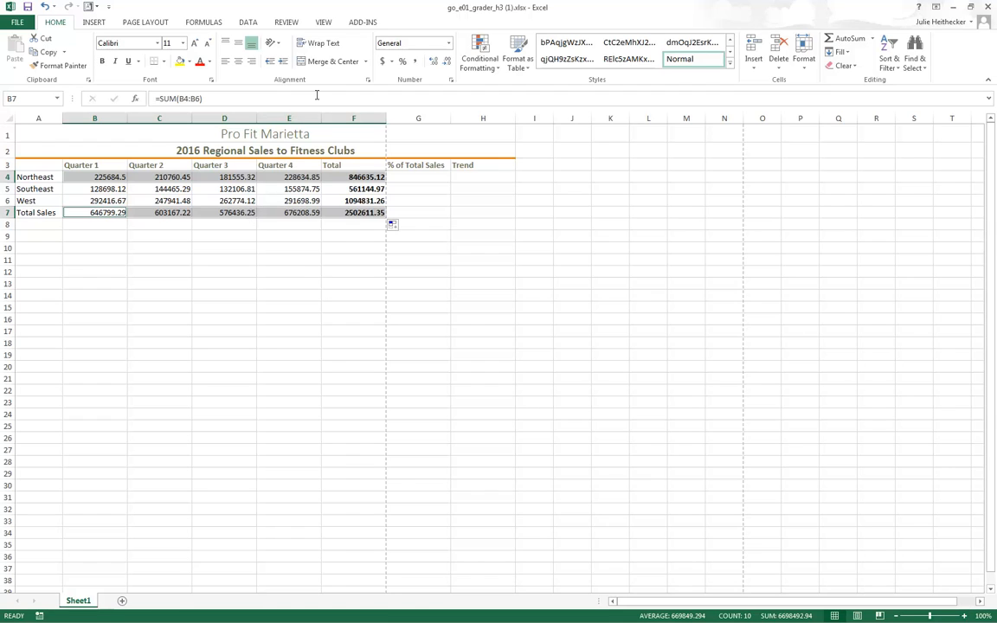
click(450, 43)
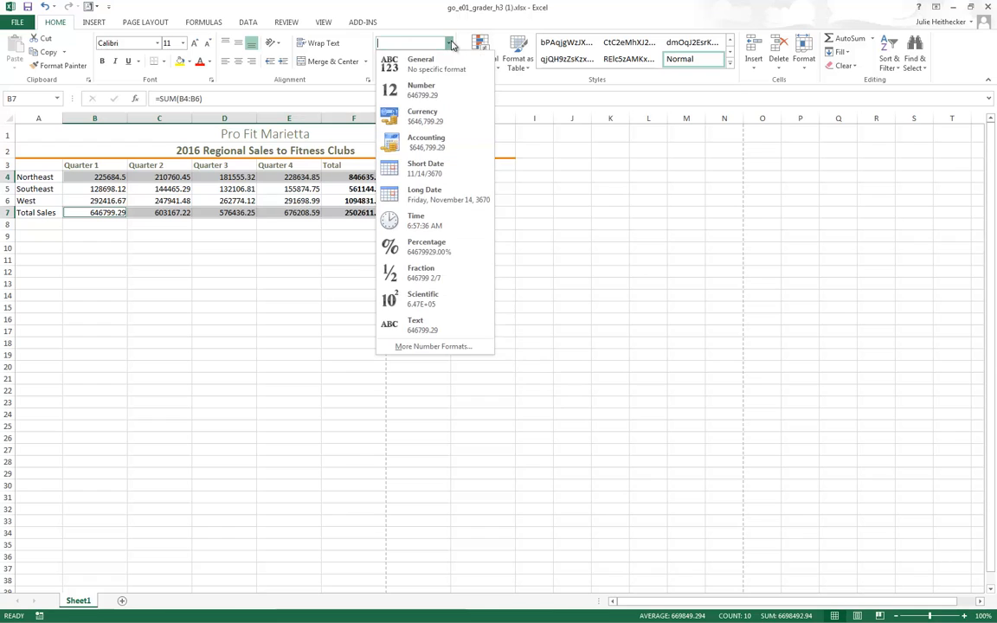
click(435, 141)
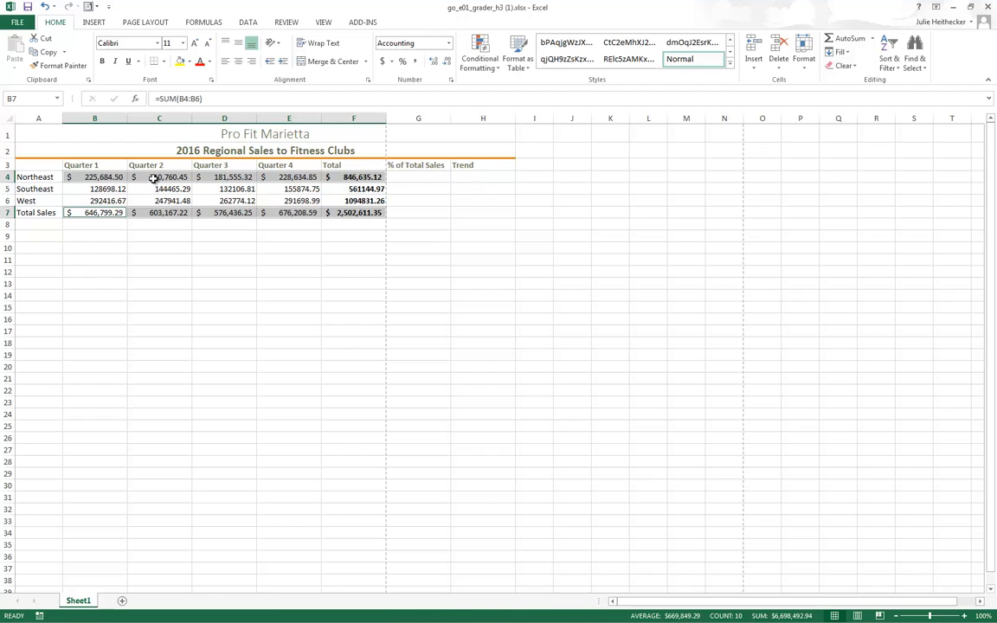
click(162, 283)
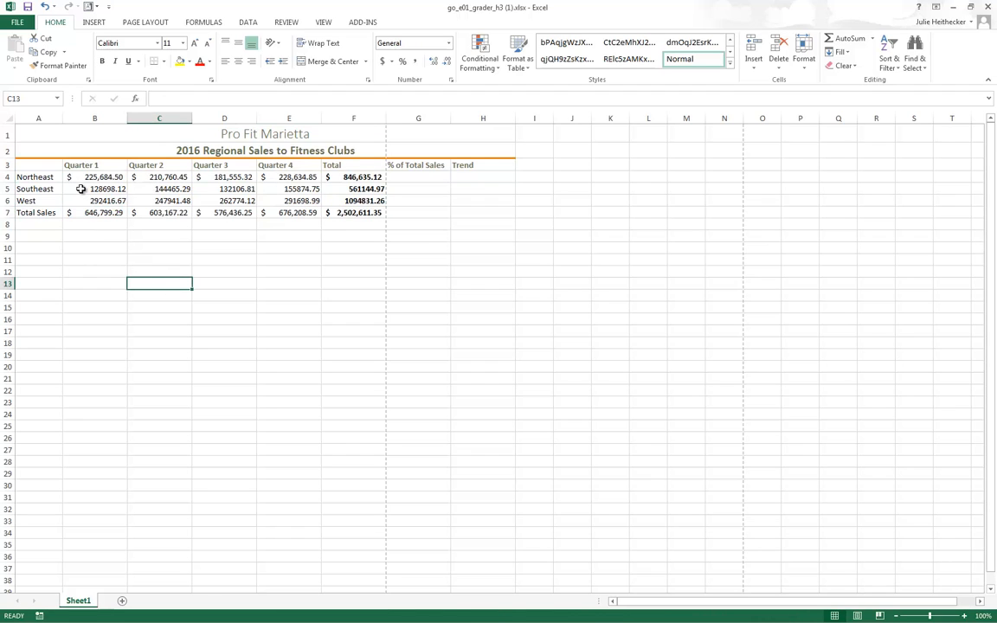
- Apply Comma Style to the Southeast and West figures in B5:F6
drag(85, 190, 340, 196)
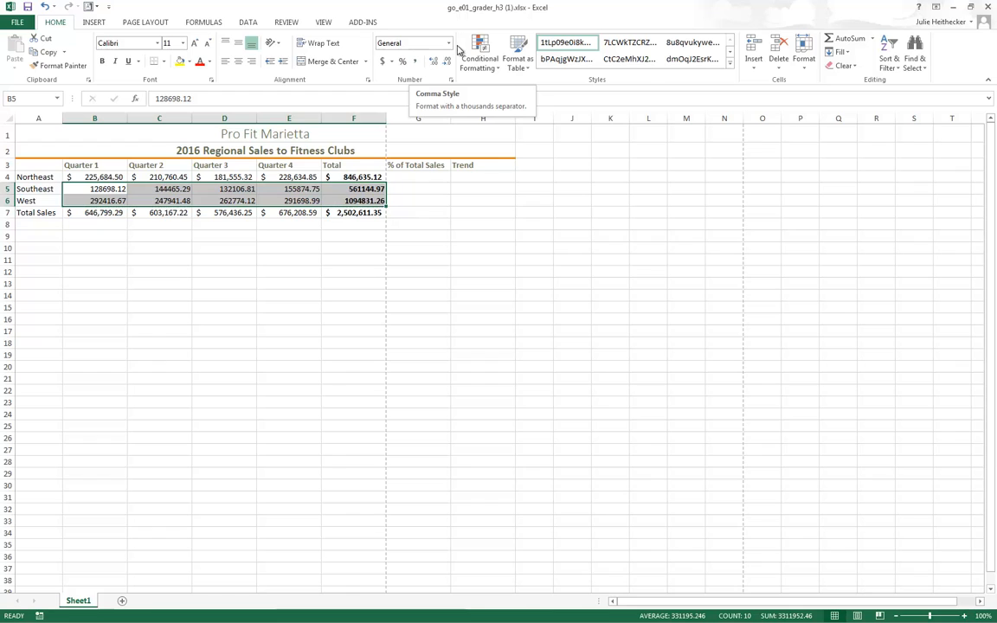
click(448, 44)
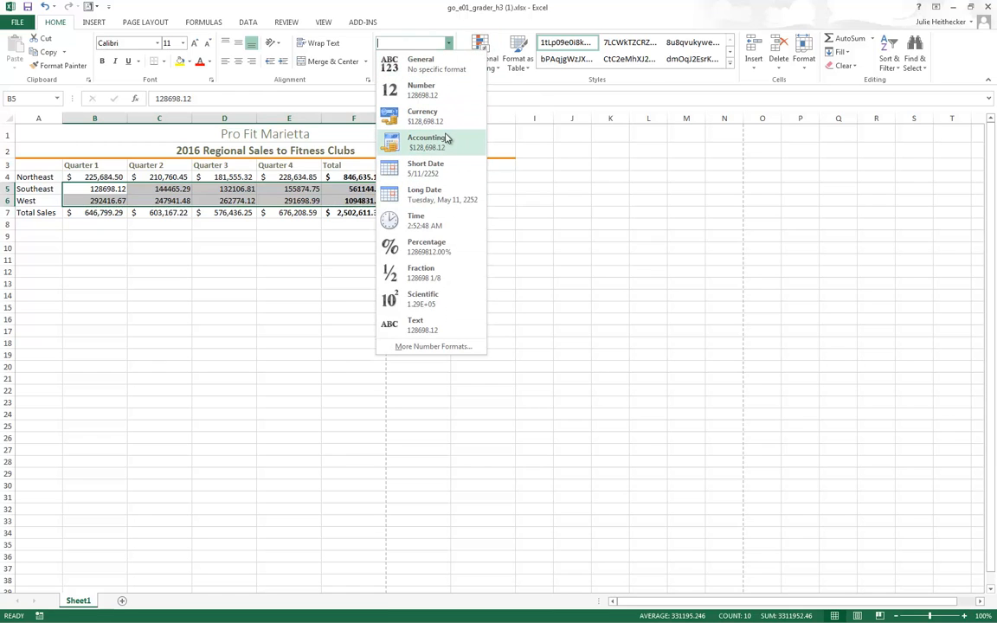
click(340, 91)
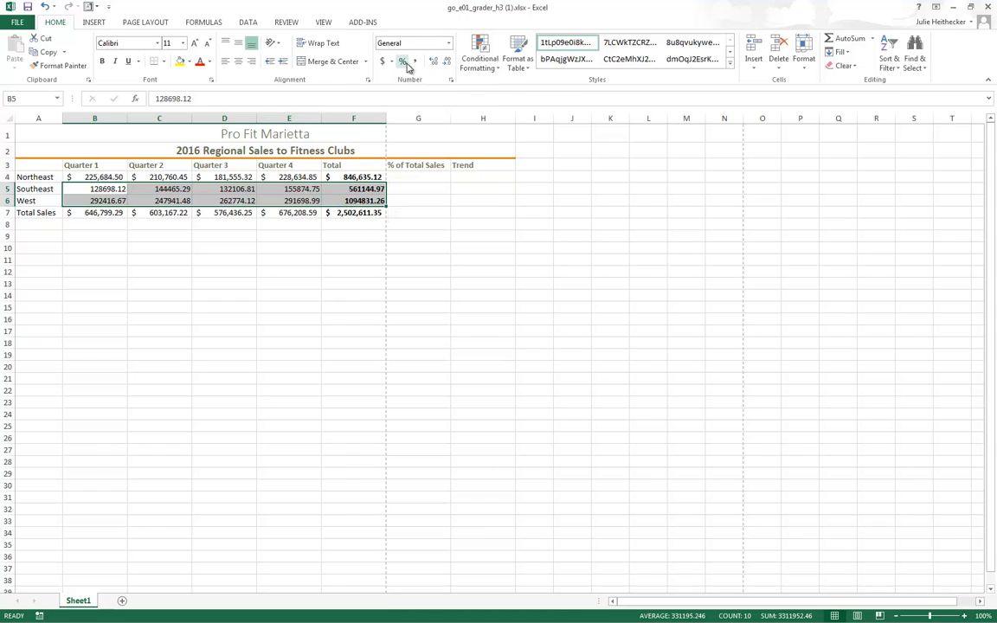
click(416, 62)
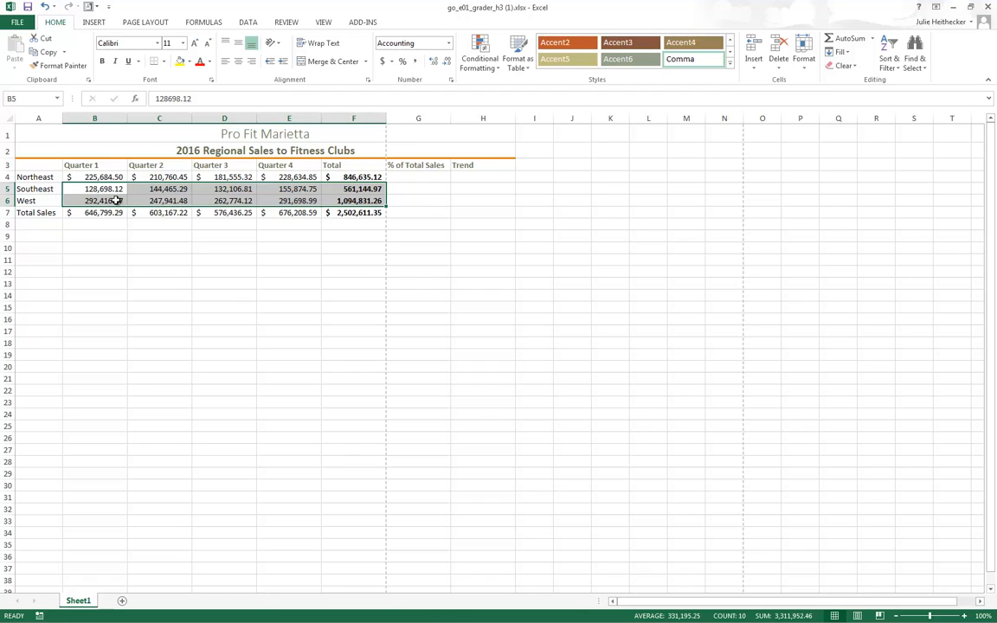
- Insert a blank row above the West row, between Southeast and West
click(6, 200)
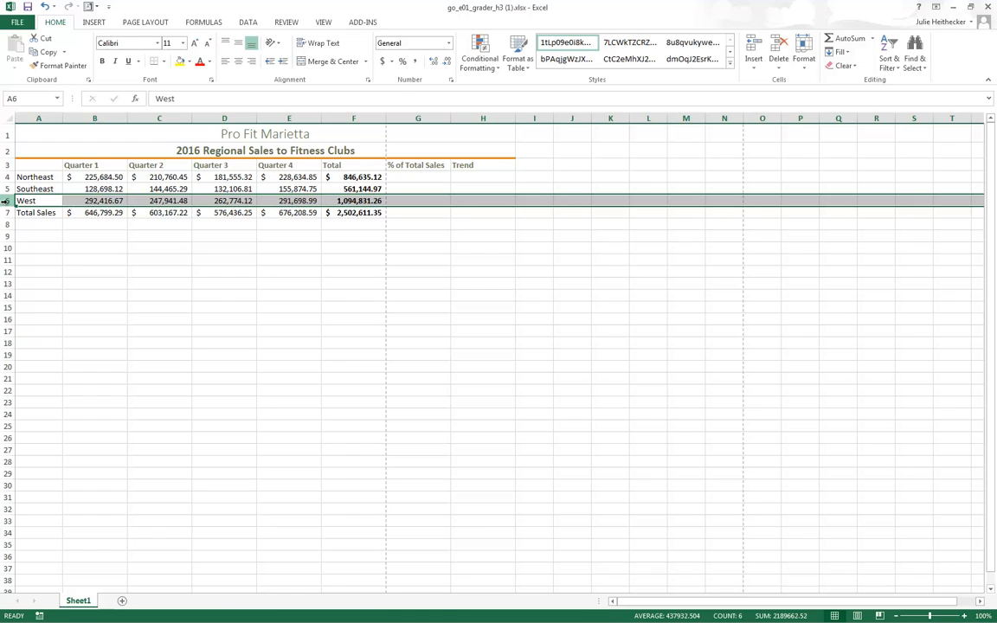
right_click(5, 201)
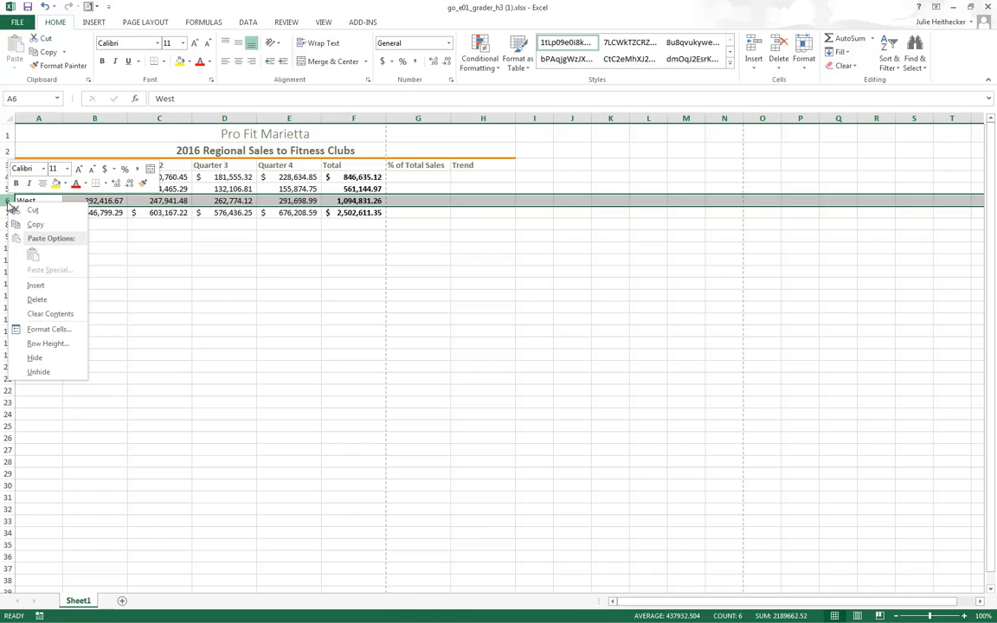
click(36, 285)
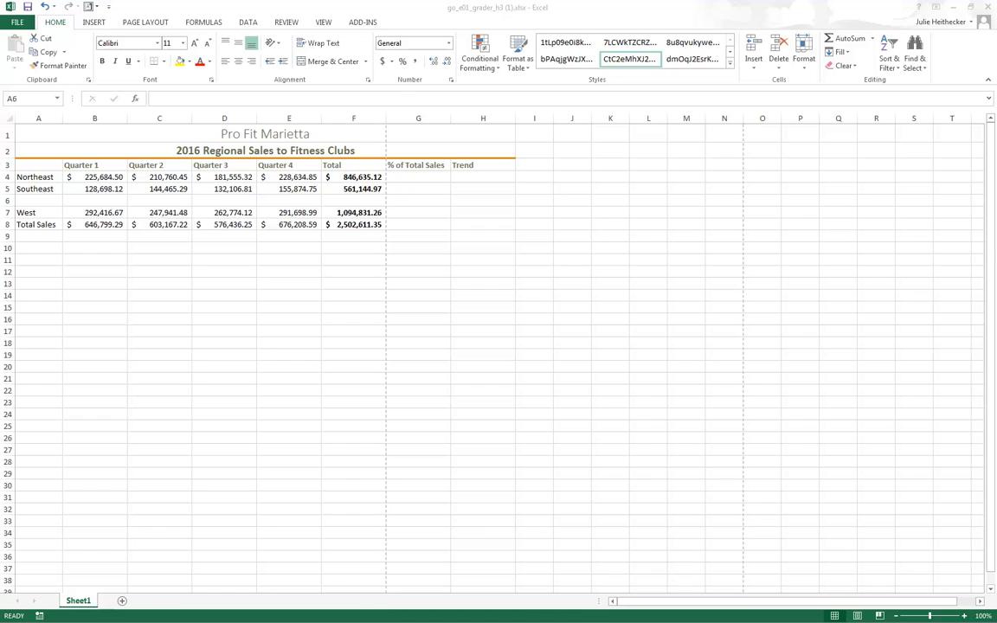
- Copy the Midwest sales data and paste it into the blank row starting at A6
key(ctrl+c)
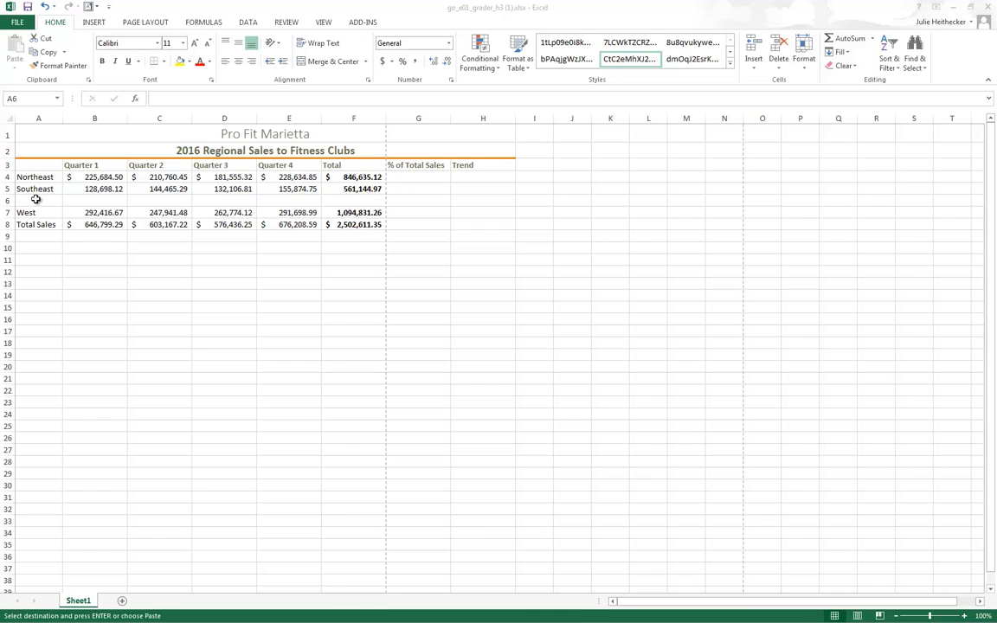
click(41, 201)
right_click(41, 200)
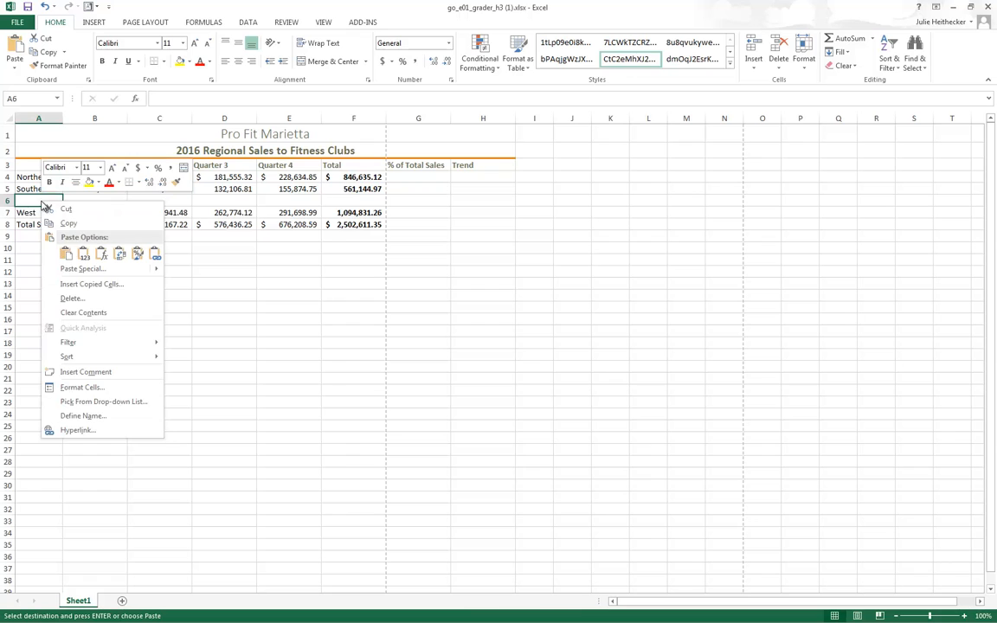
click(66, 253)
click(67, 253)
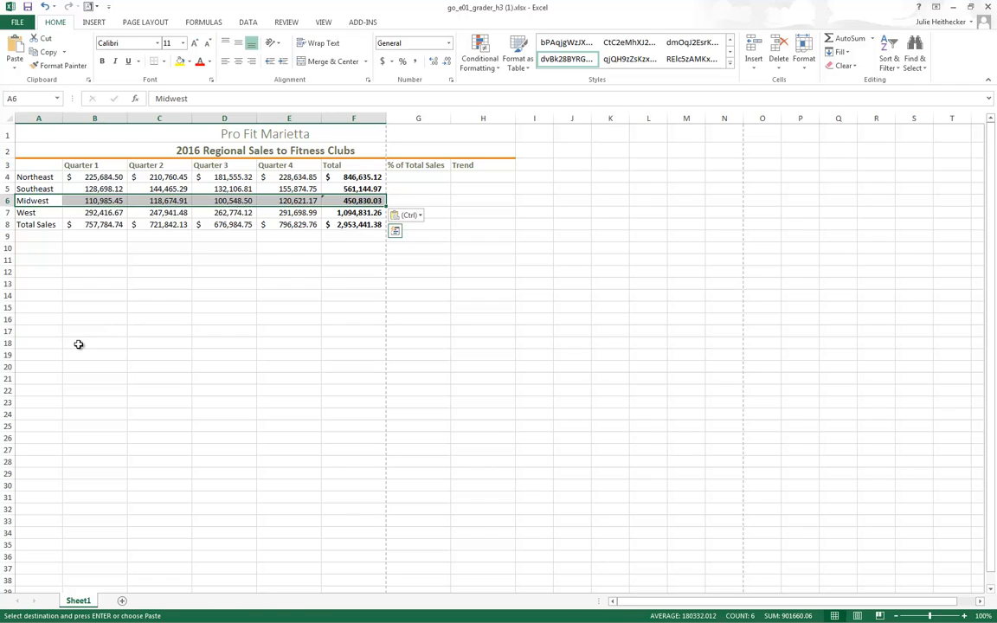
- Check the SUM formulas in the Total column and the Total Sales row, including F6, F4, F8, B8 and C8
click(368, 200)
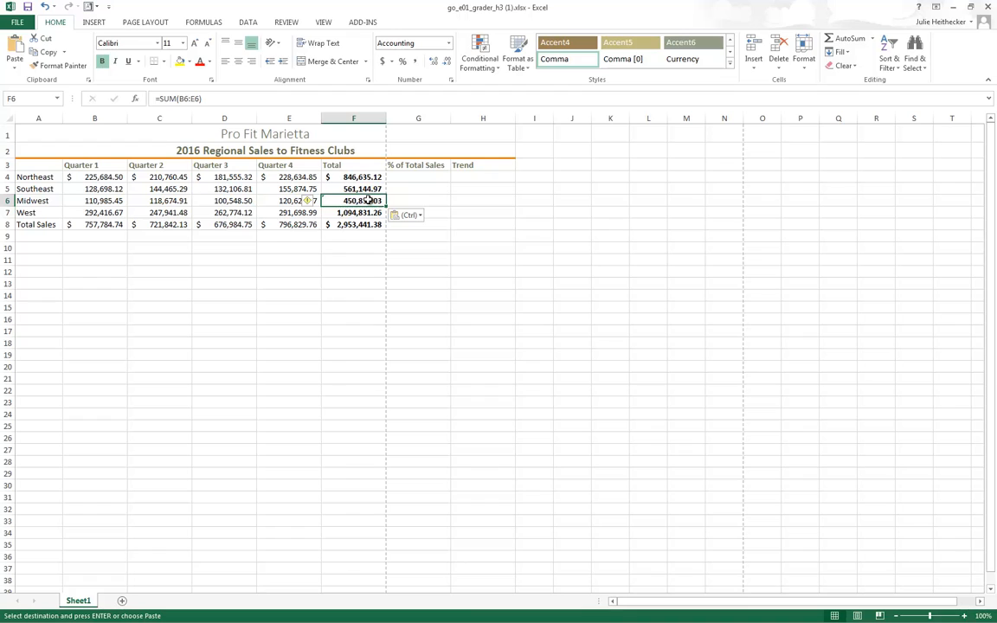
click(358, 176)
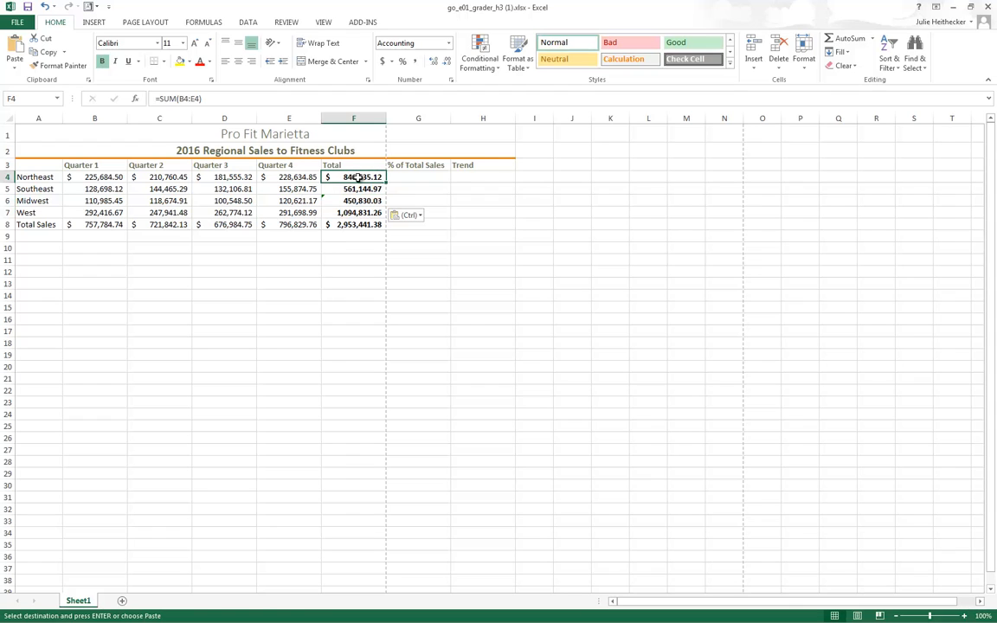
click(354, 225)
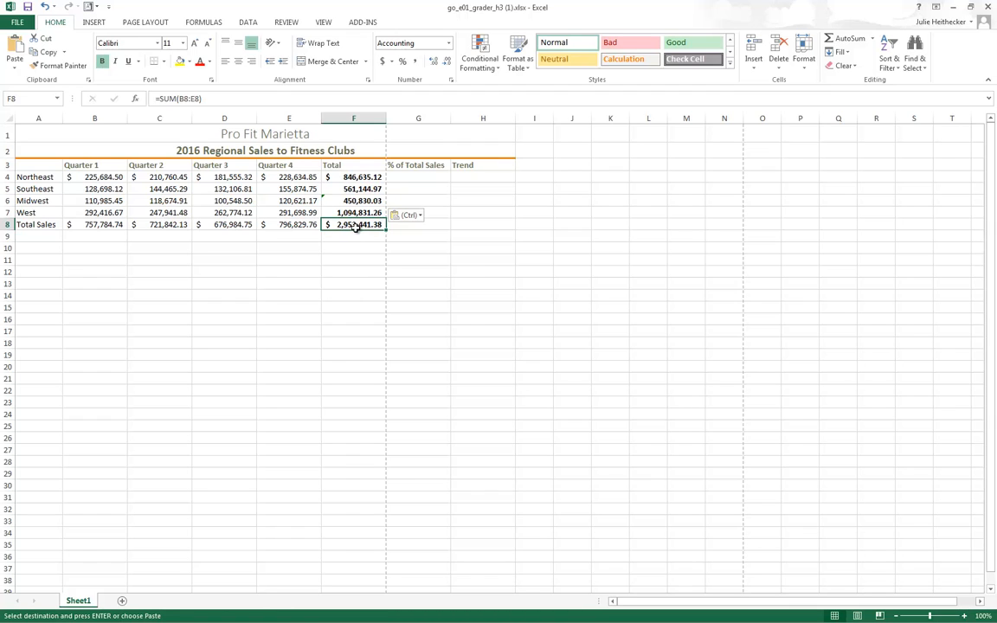
click(102, 225)
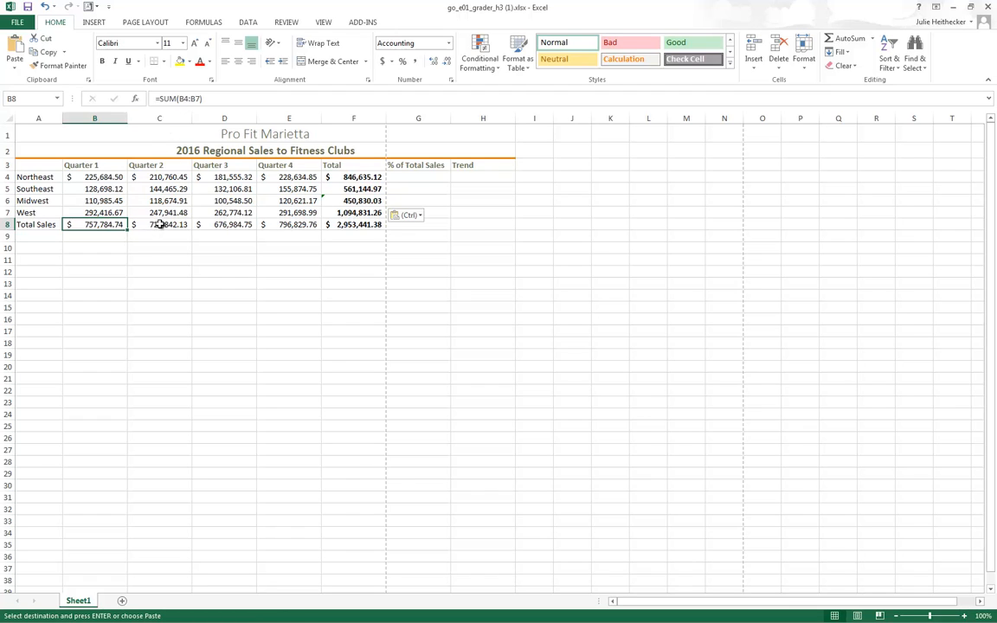
click(158, 224)
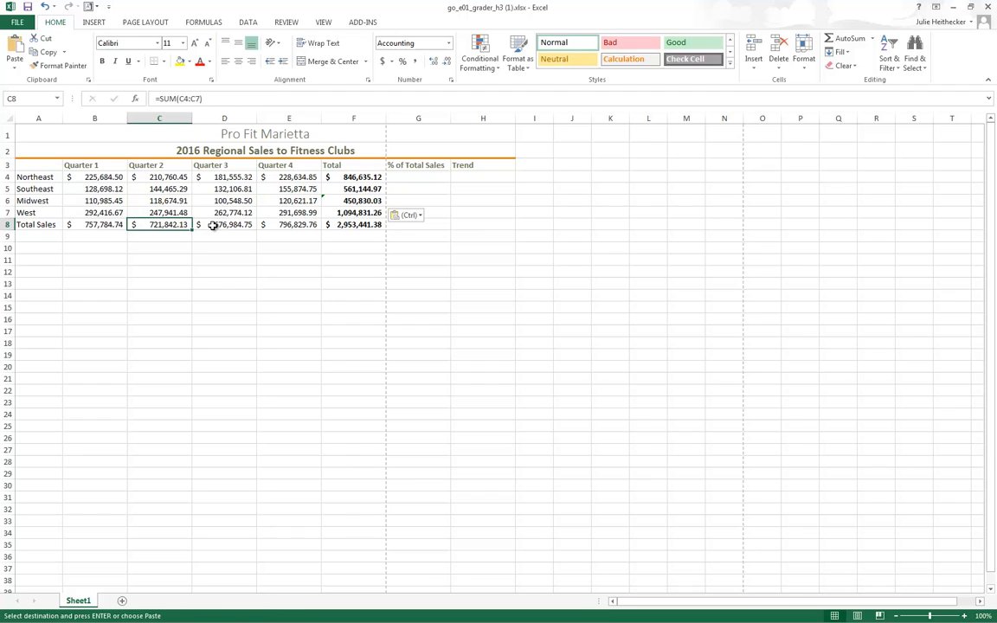
click(103, 225)
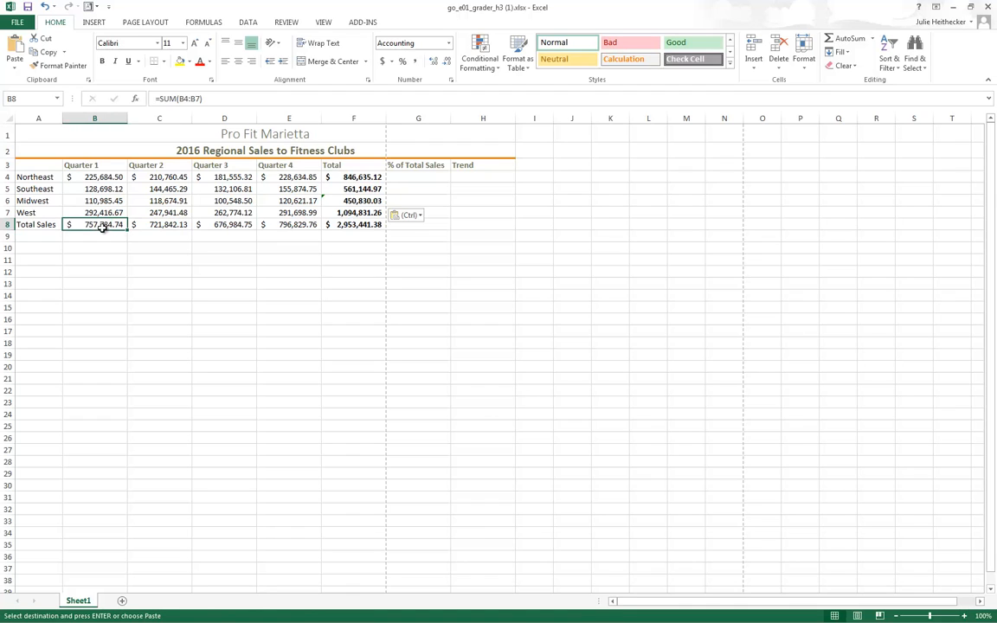
click(162, 225)
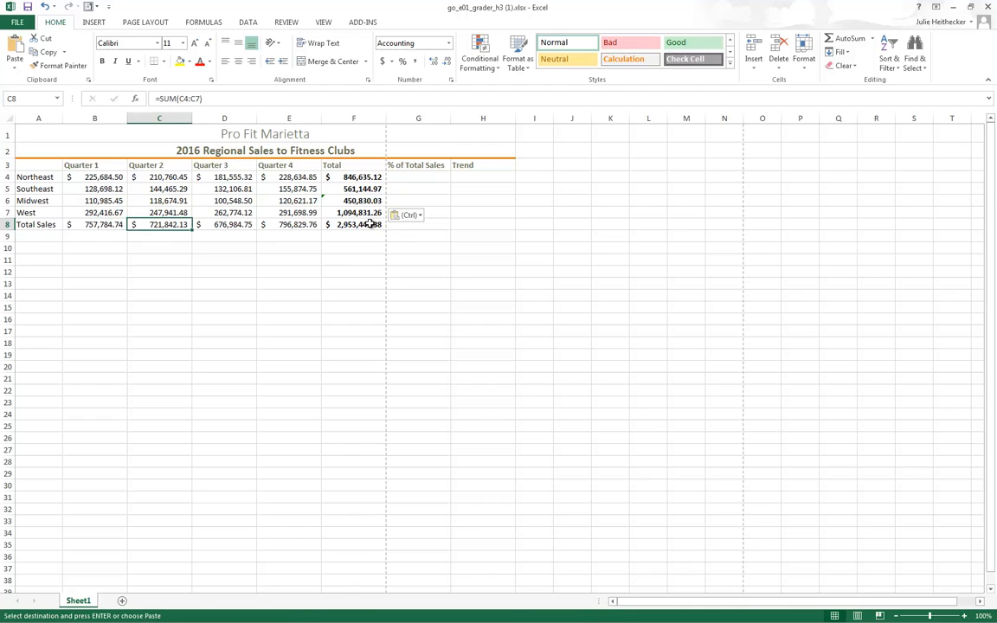
click(370, 224)
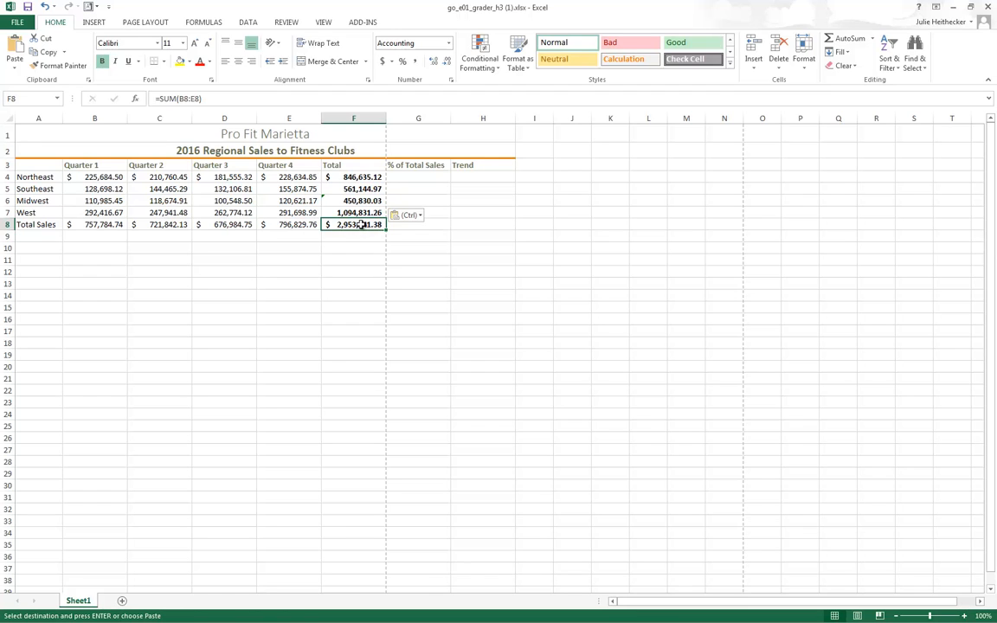
- Enter the formula =F4/$F$8 in G4 to calculate the Northeast region's percentage of total sales
click(404, 177)
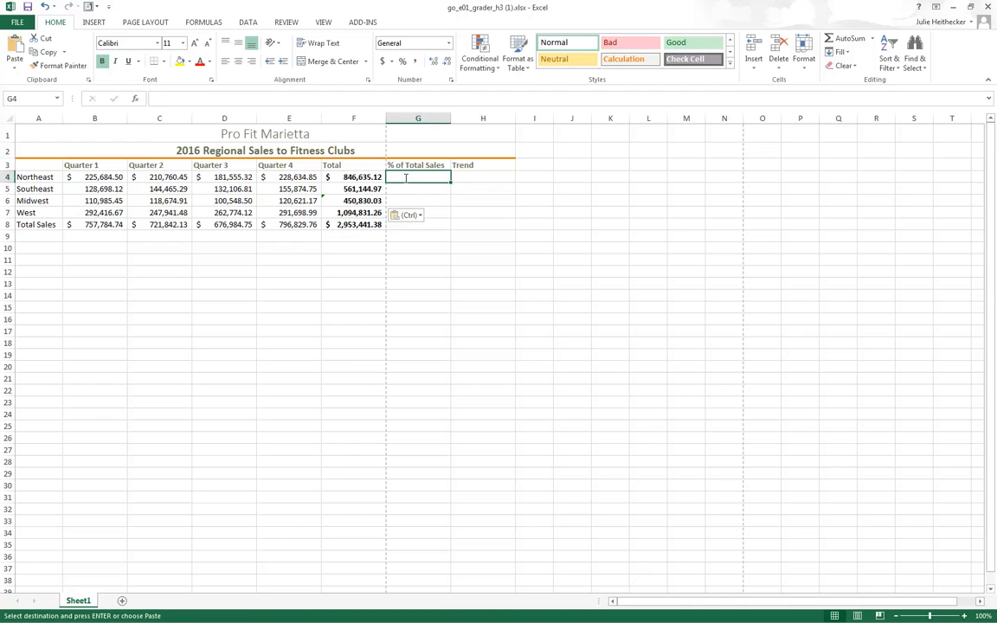
text(=)
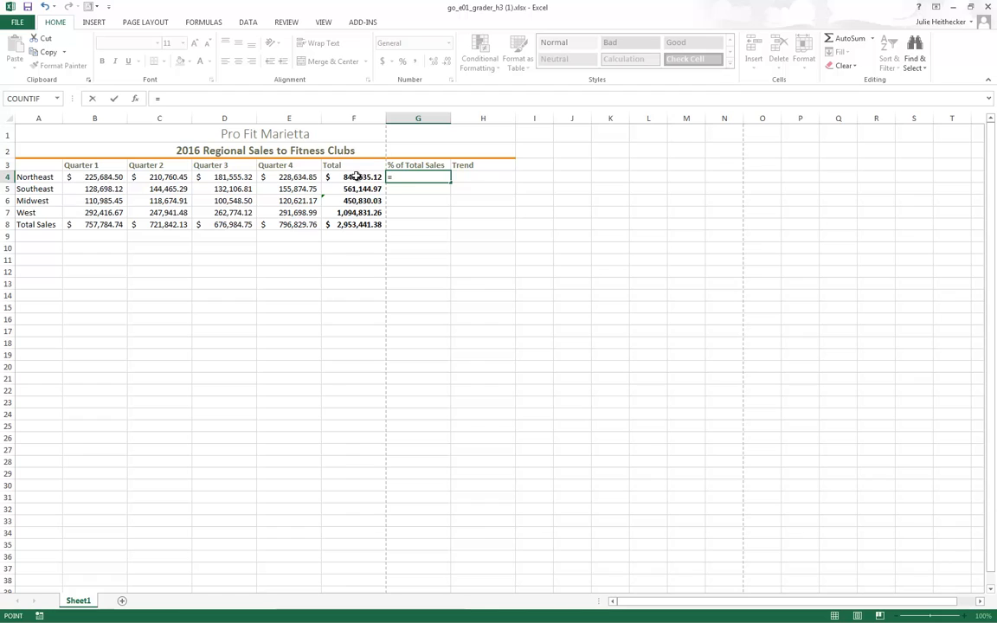
click(356, 177)
text(/)
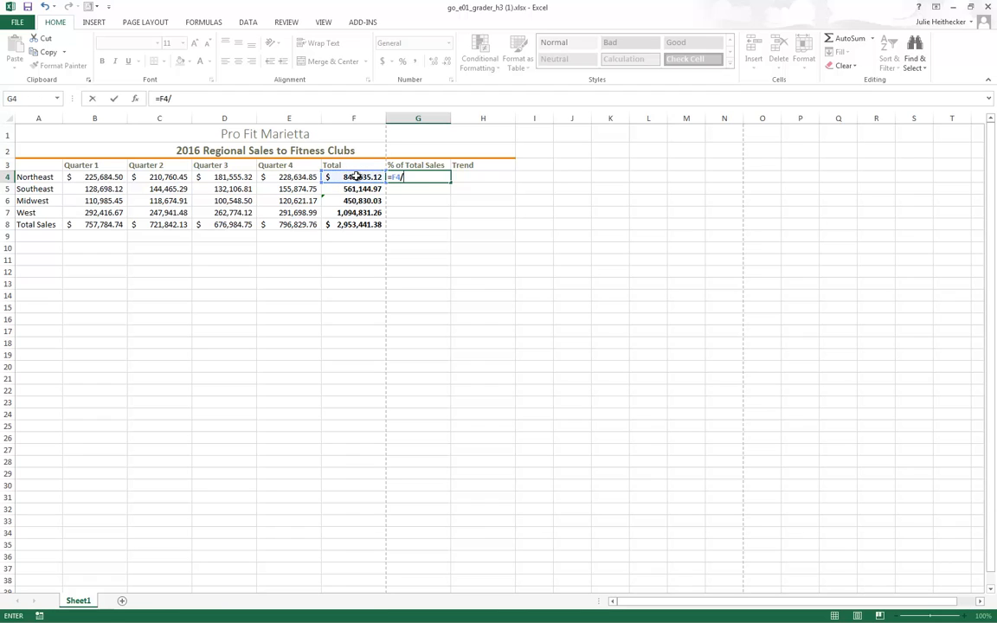
click(360, 224)
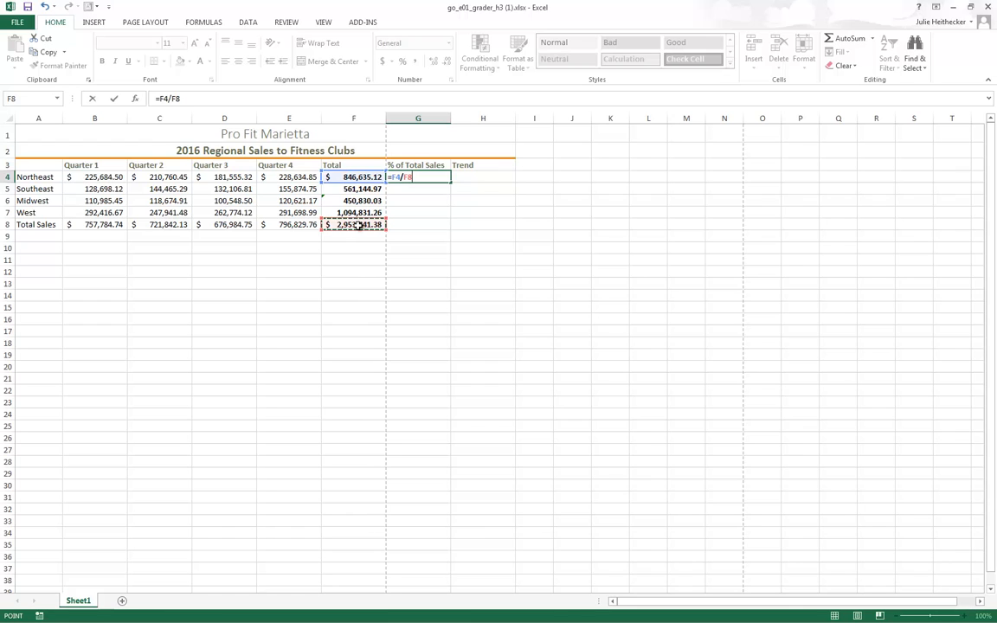
key(F4)
key(Return)
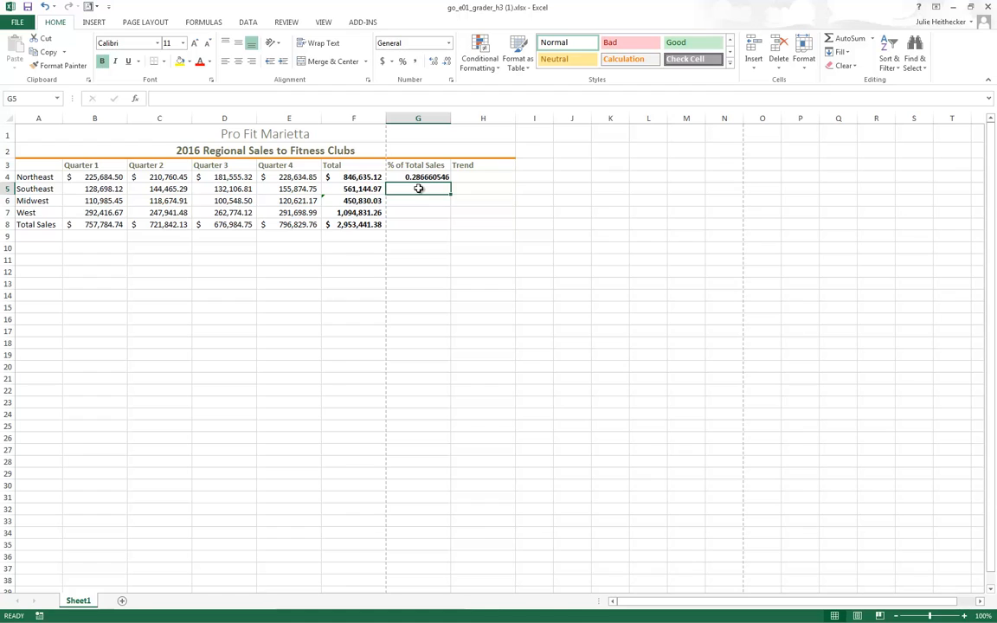
- Fill the G4 percentage formula down the % of Total Sales column and clear its copy from G8 in the Total Sales row
click(431, 177)
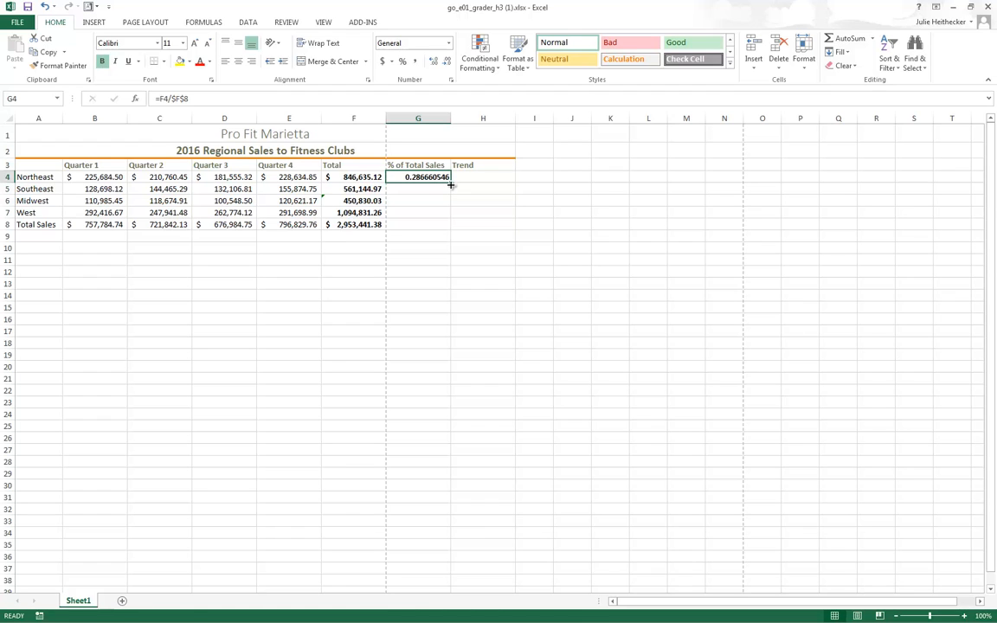
drag(450, 184, 452, 226)
click(432, 226)
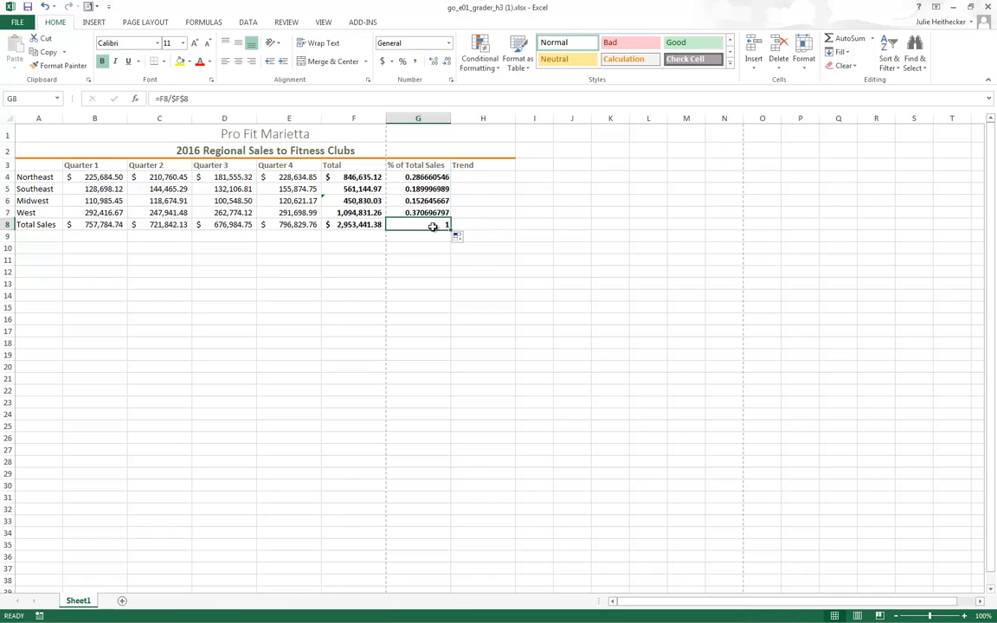
key(Delete)
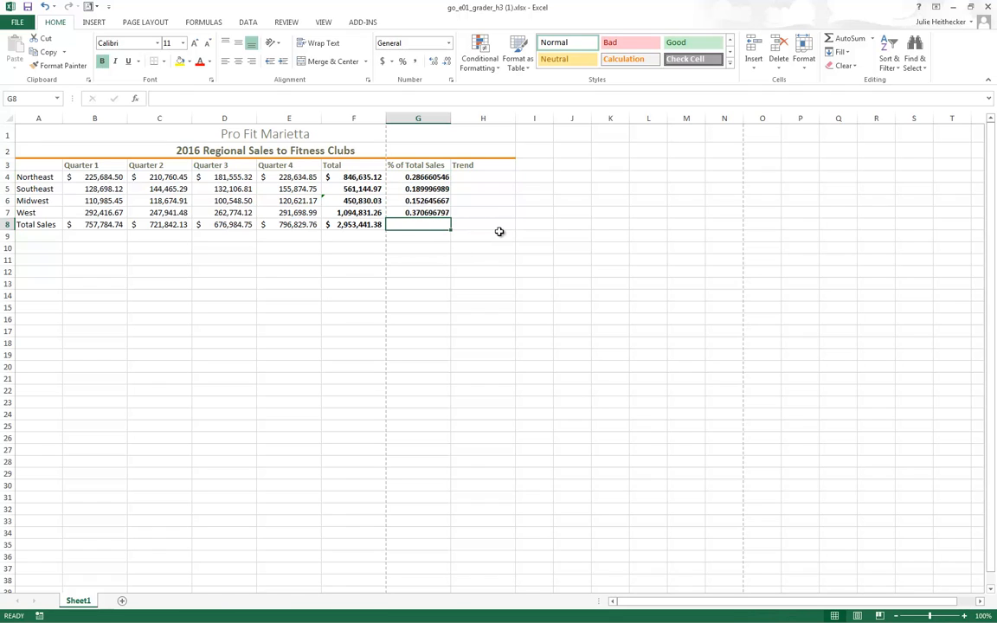
- Check the cell references in the percentage formulas in G4:G7 and the total sales cell F8 they refer to
click(422, 188)
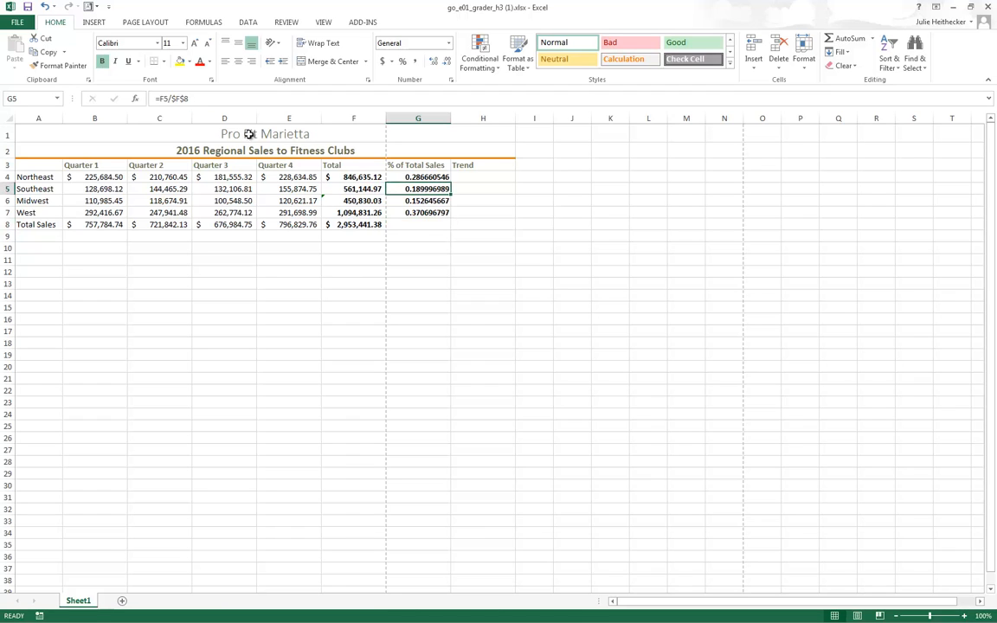
click(399, 199)
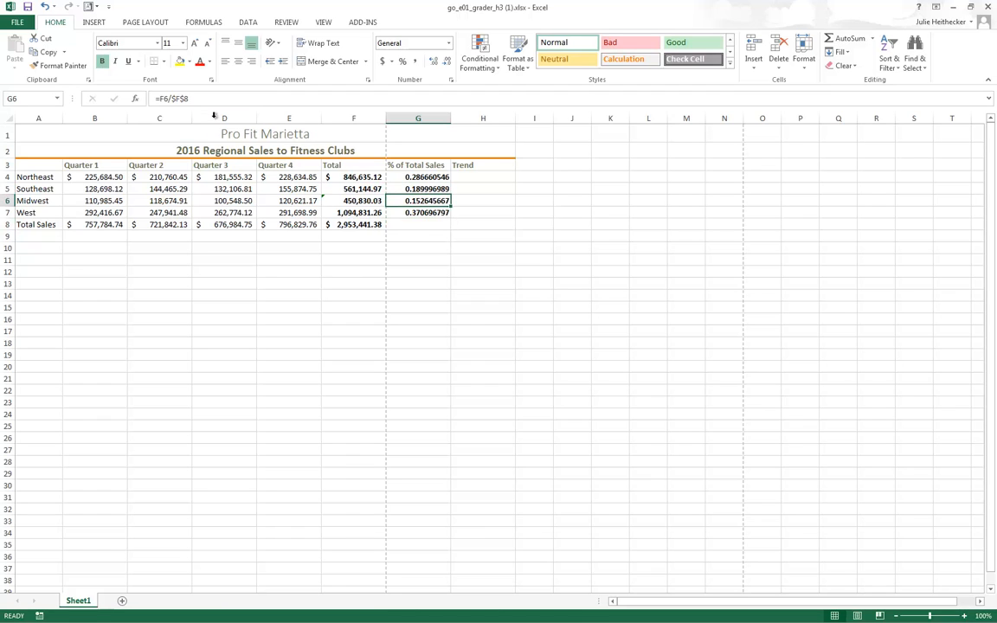
click(394, 177)
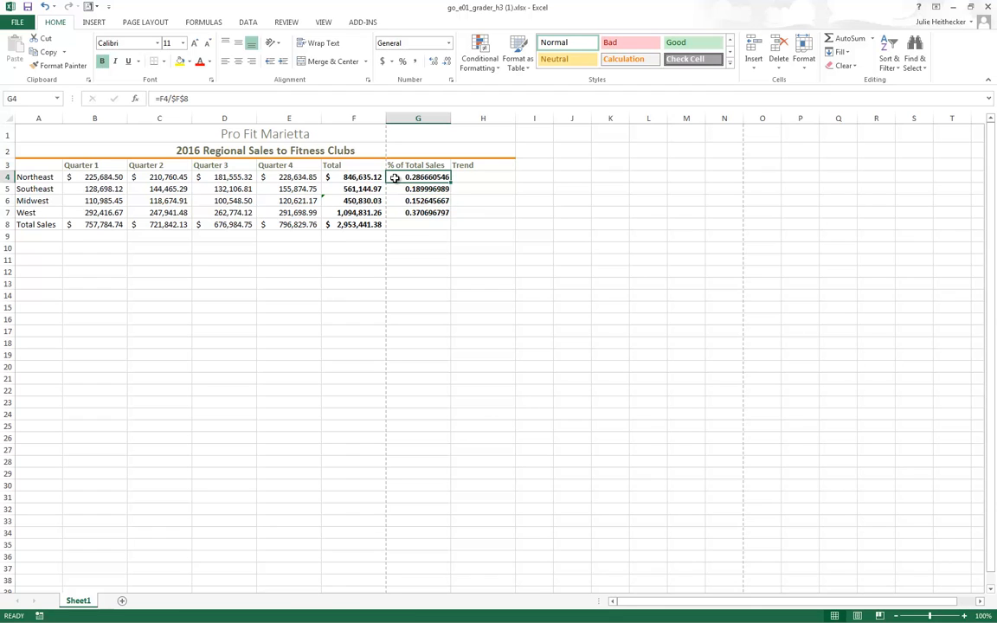
click(400, 199)
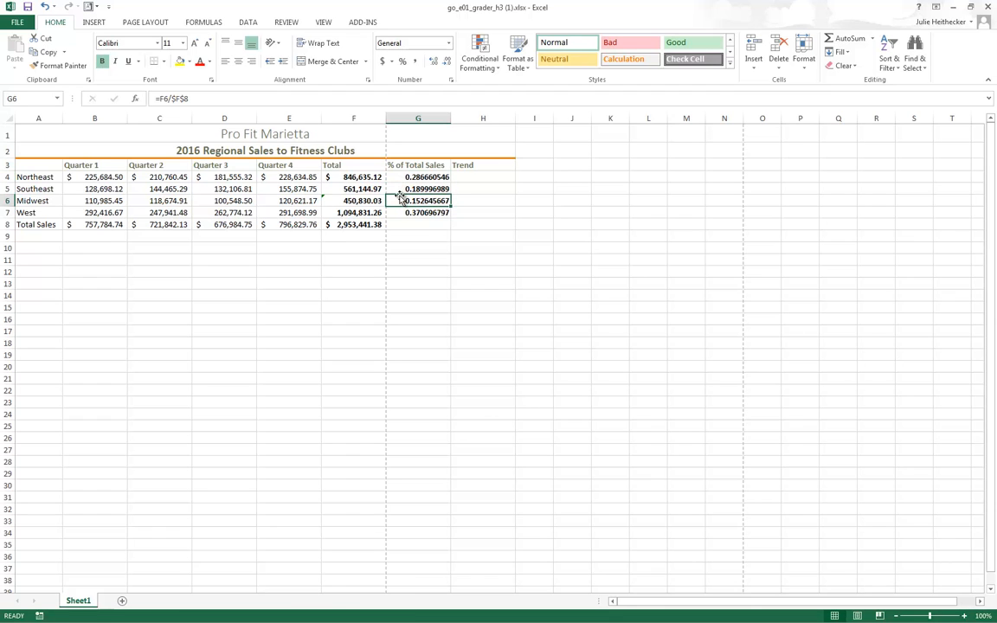
click(400, 188)
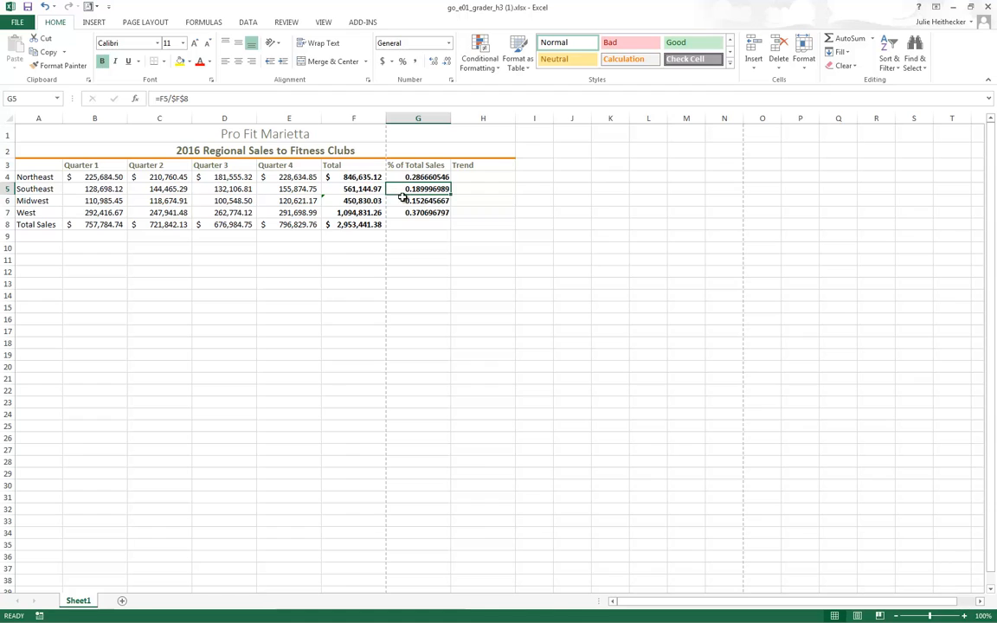
click(407, 224)
click(411, 211)
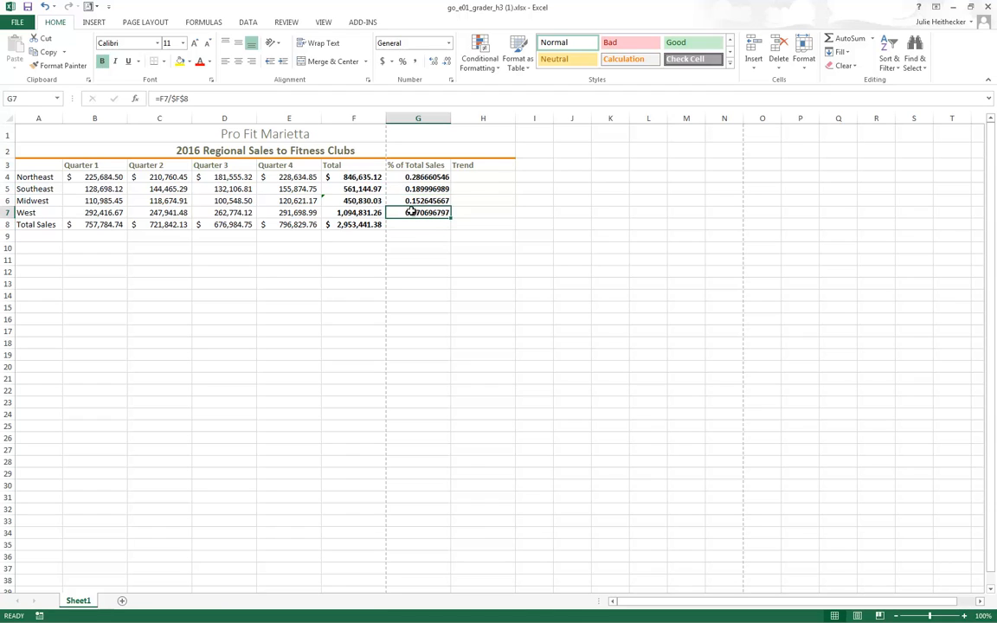
click(351, 225)
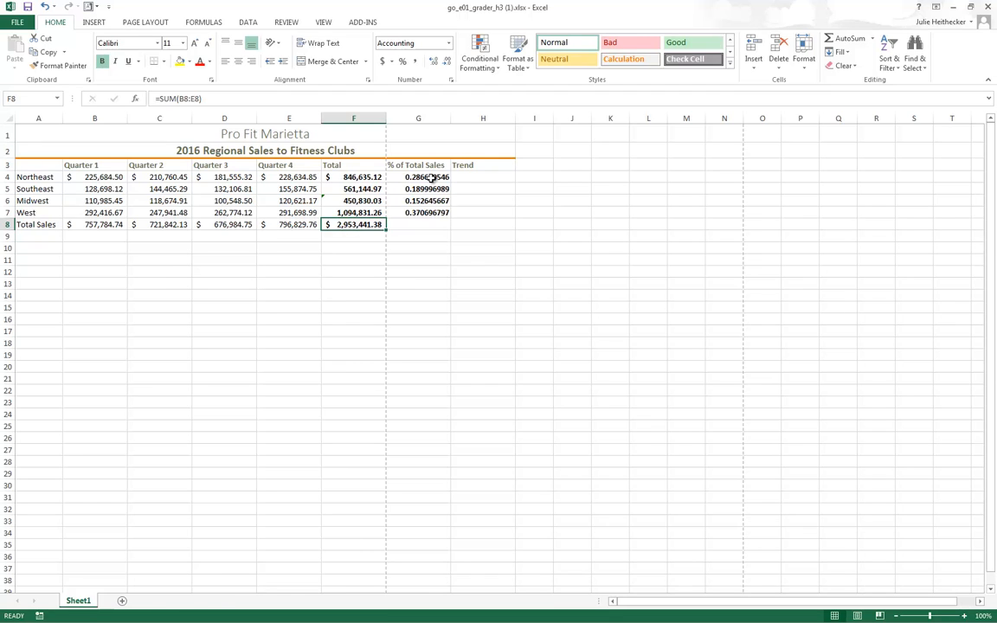
- Apply the Percentage number format to the % of Total Sales values in G4:G7
drag(433, 177, 434, 214)
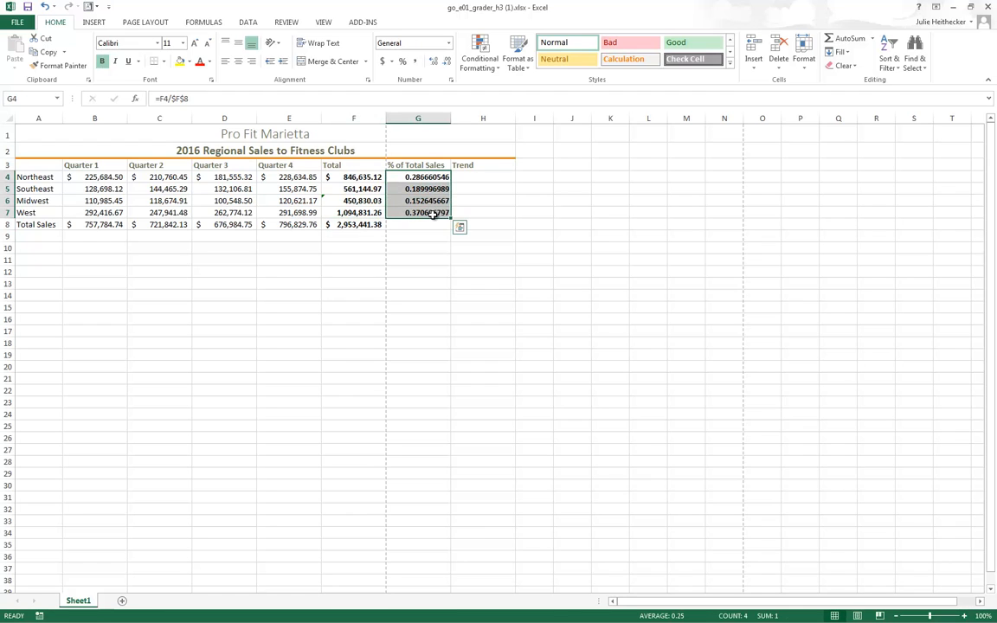
click(403, 62)
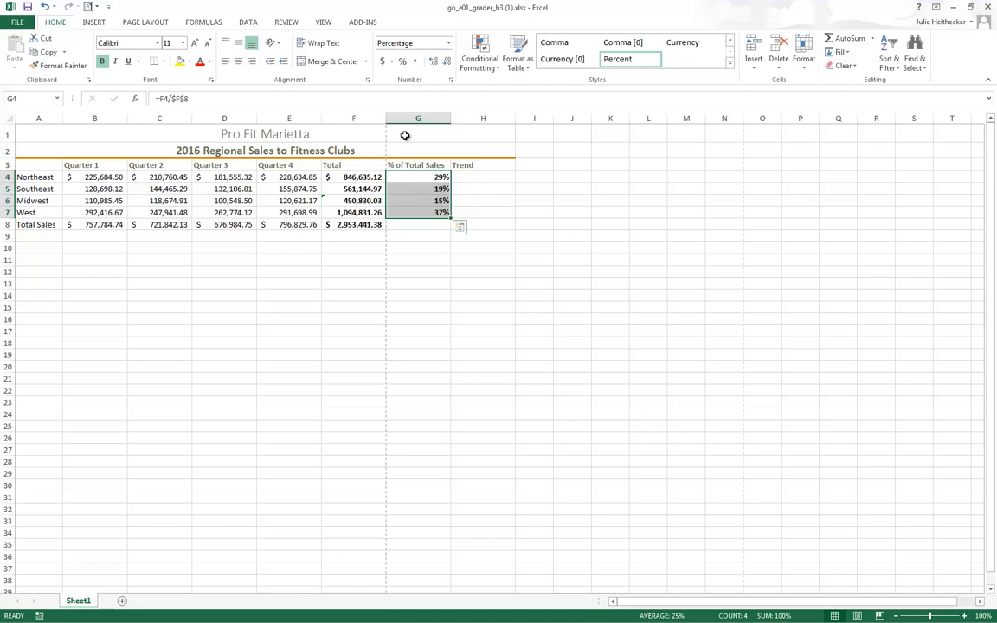
key(ctrl+z)
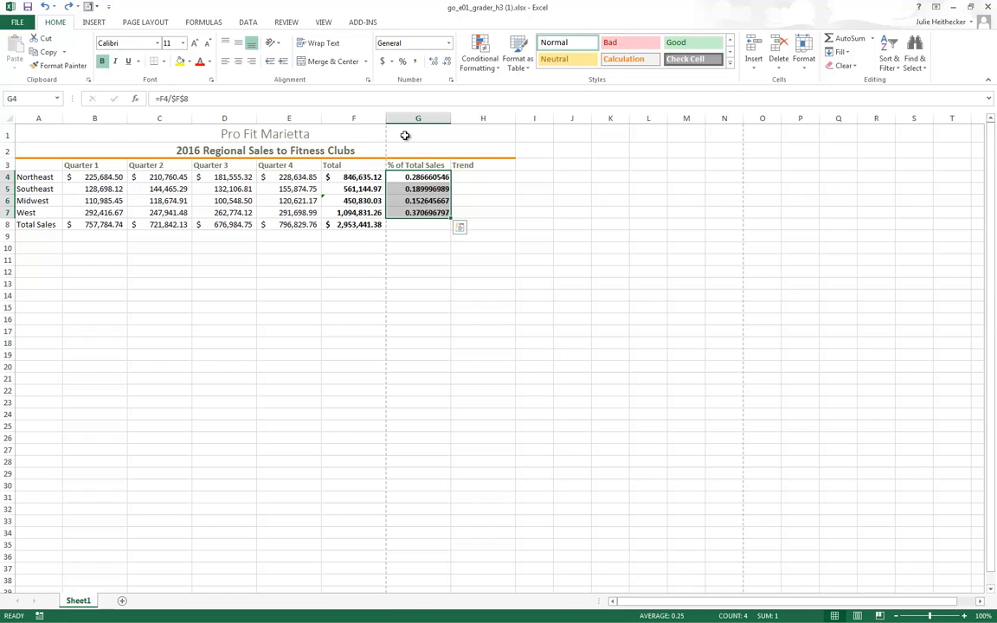
click(449, 43)
click(424, 245)
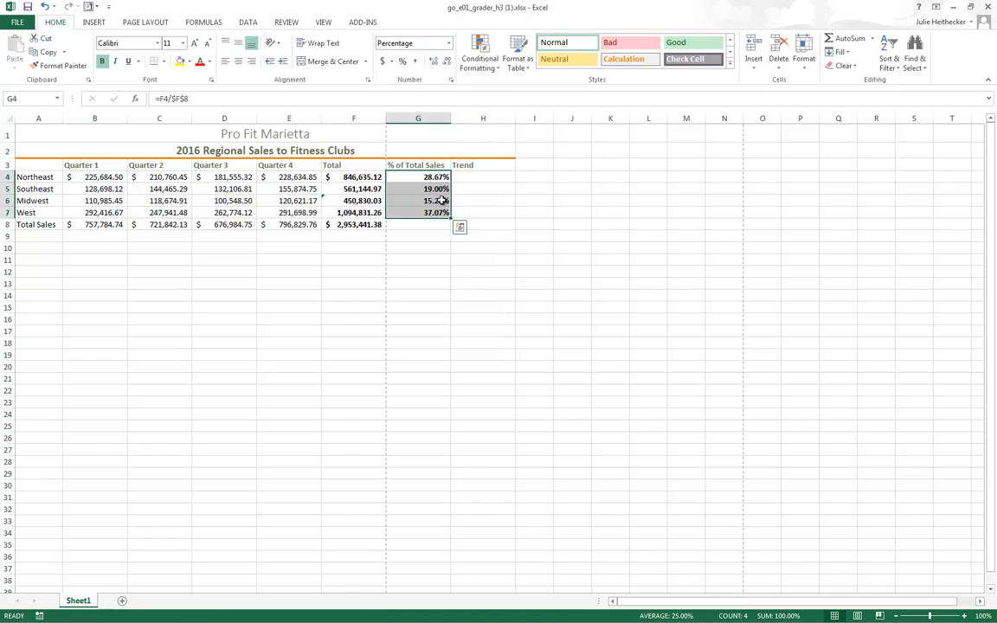
- Adjust the decimal places of the G4:G7 percentages, ending at two decimals, and center them in their cells
click(434, 65)
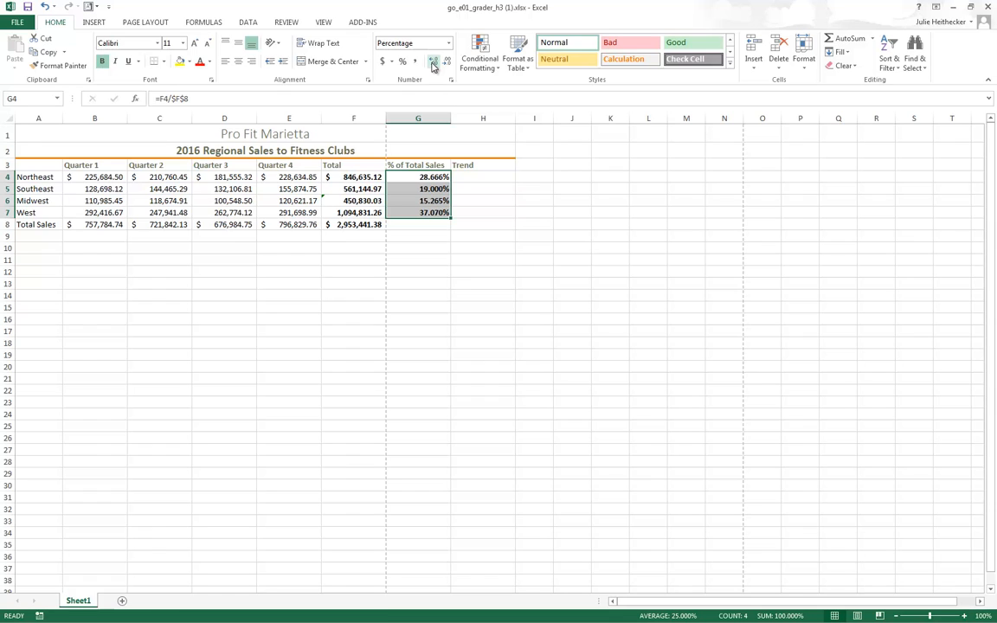
click(433, 65)
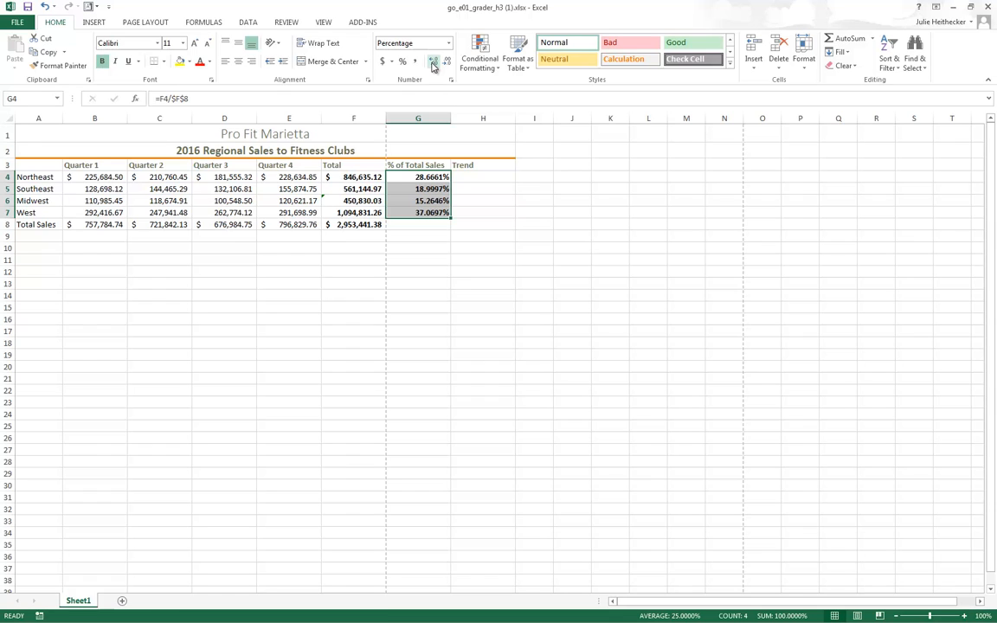
click(448, 64)
click(447, 64)
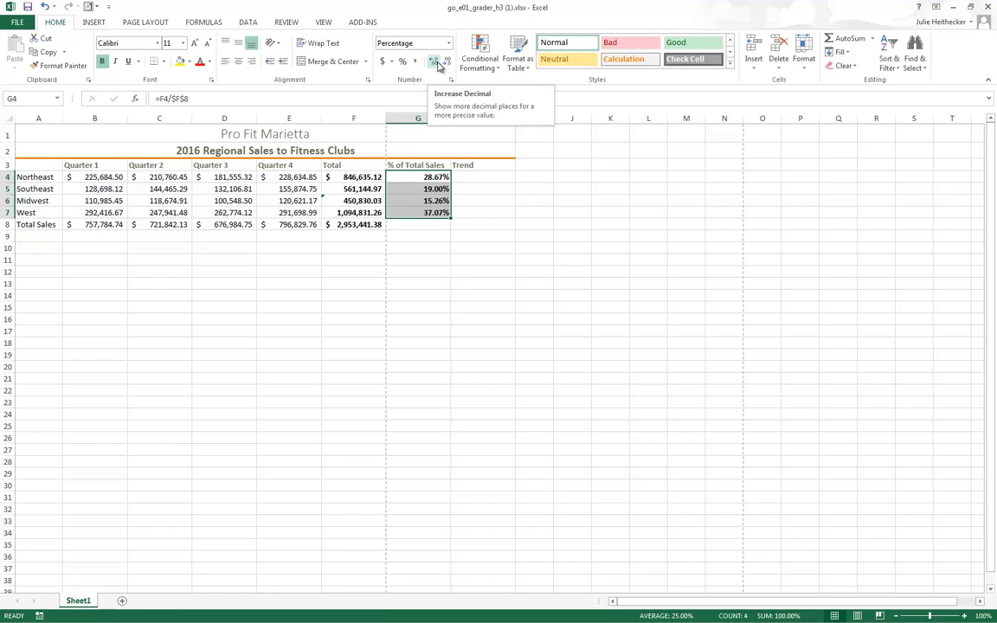
click(239, 61)
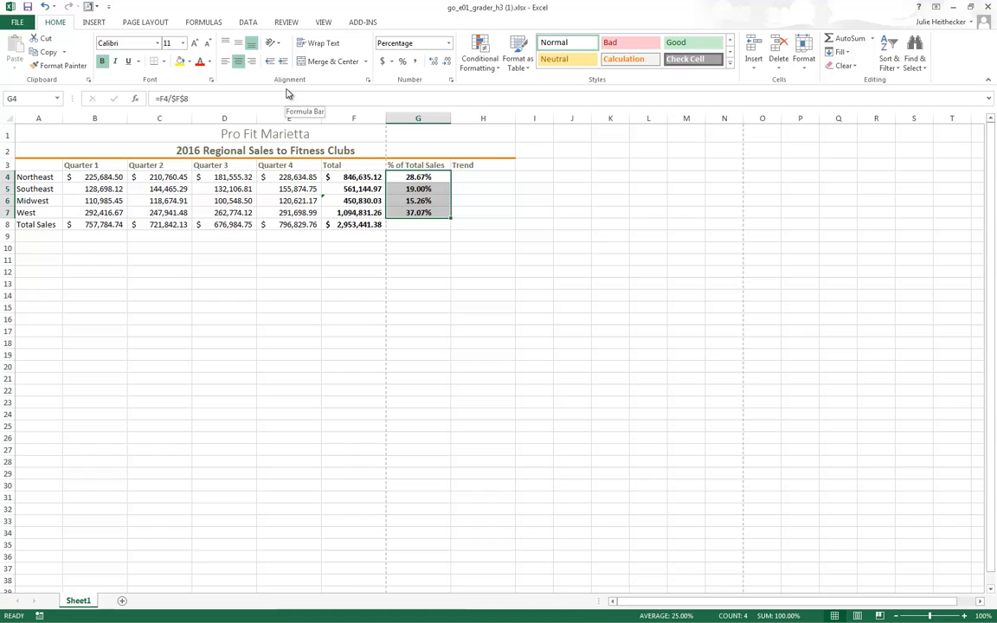
- Insert line sparklines in the Trend cells H4:H7 using the quarterly data range B4:E7
drag(483, 177, 485, 217)
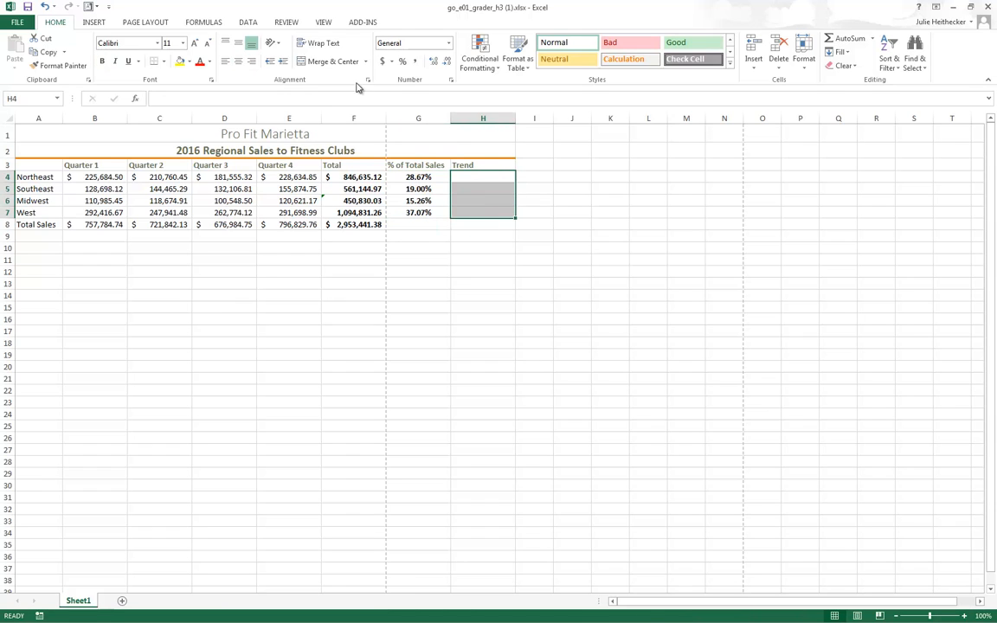
click(92, 23)
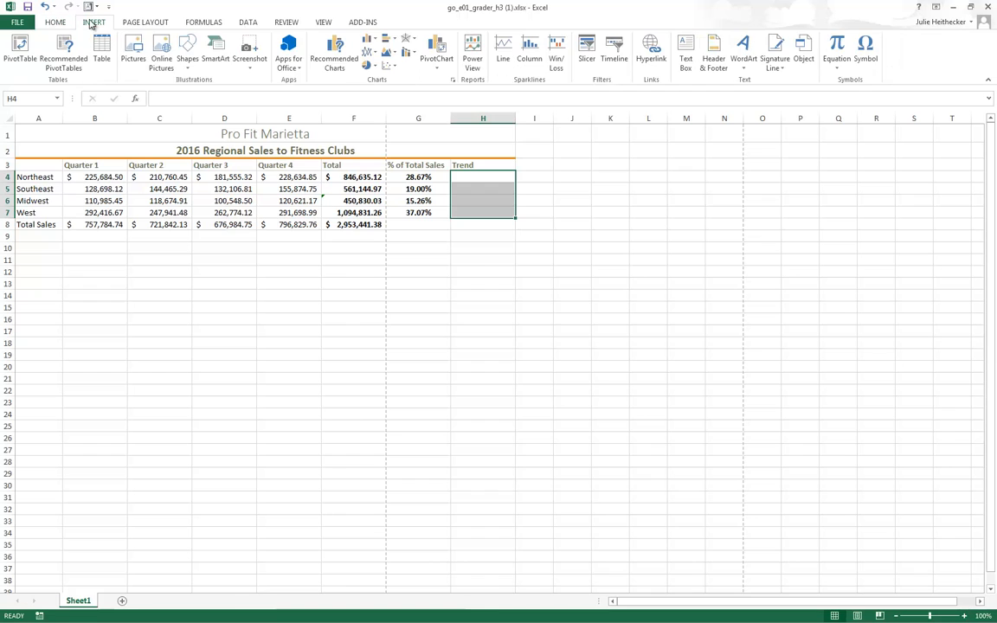
click(503, 57)
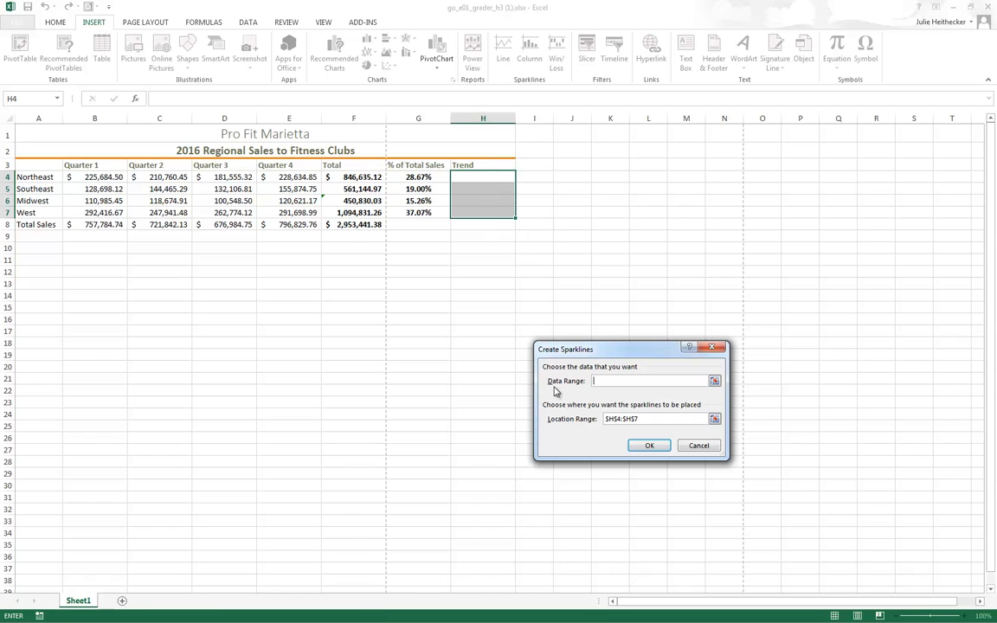
click(714, 382)
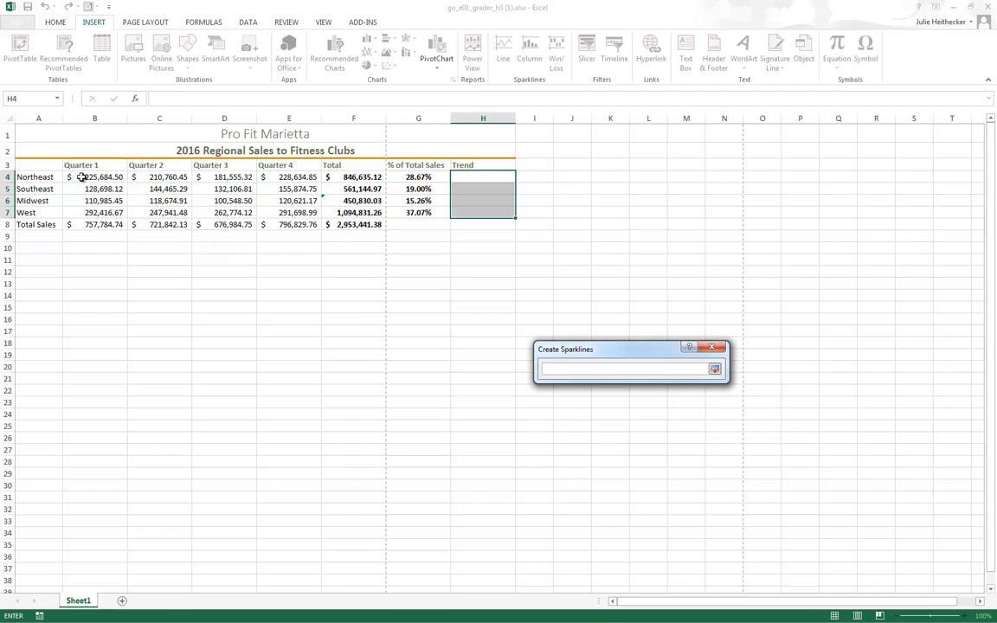
drag(83, 178, 286, 214)
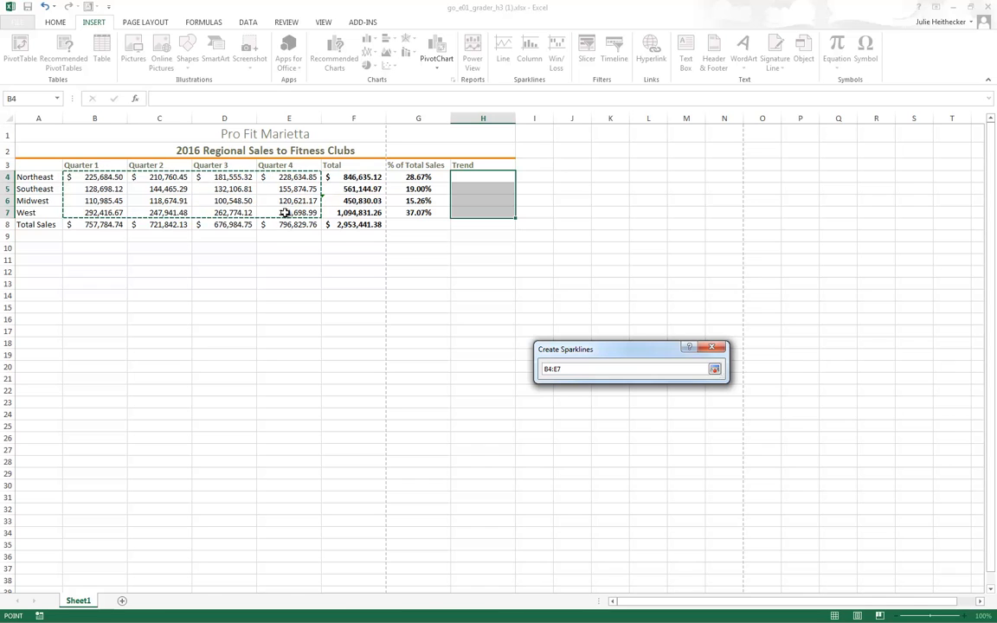
click(714, 368)
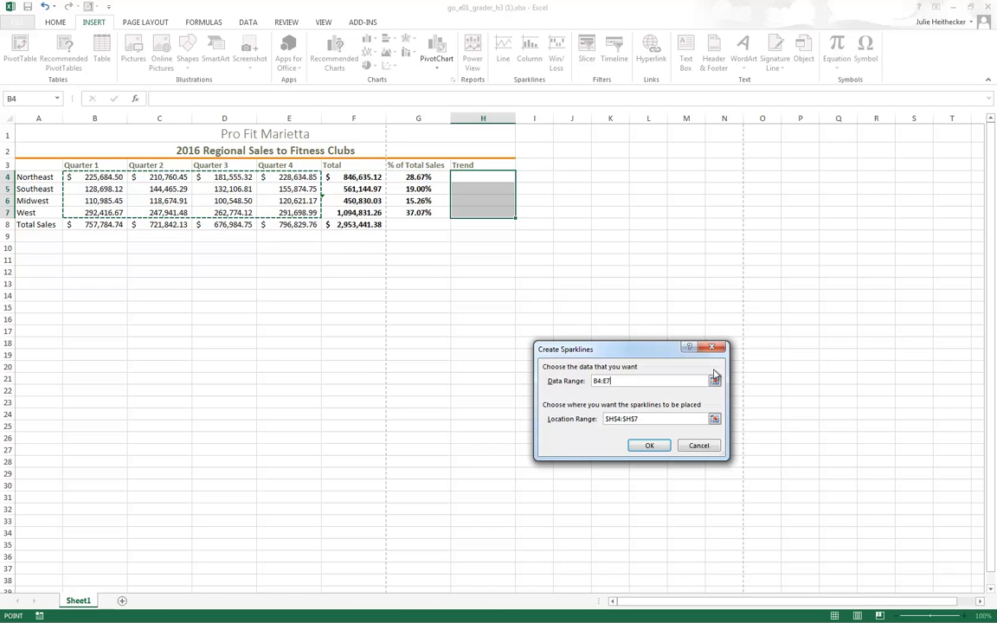
click(649, 445)
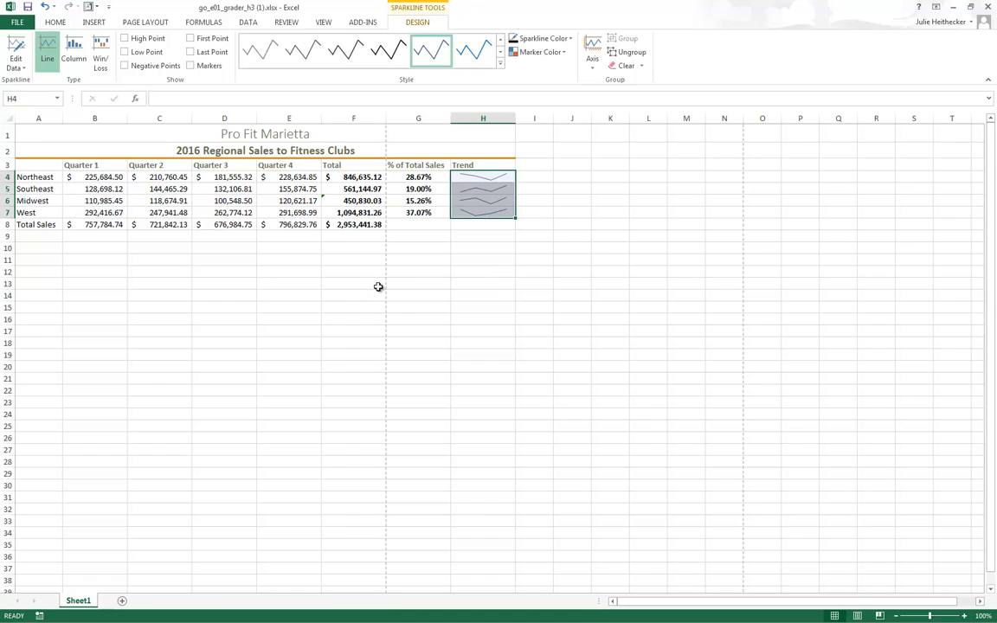
- Show markers on the Trend sparklines and apply the second style in the second row of the sparkline style gallery
click(190, 66)
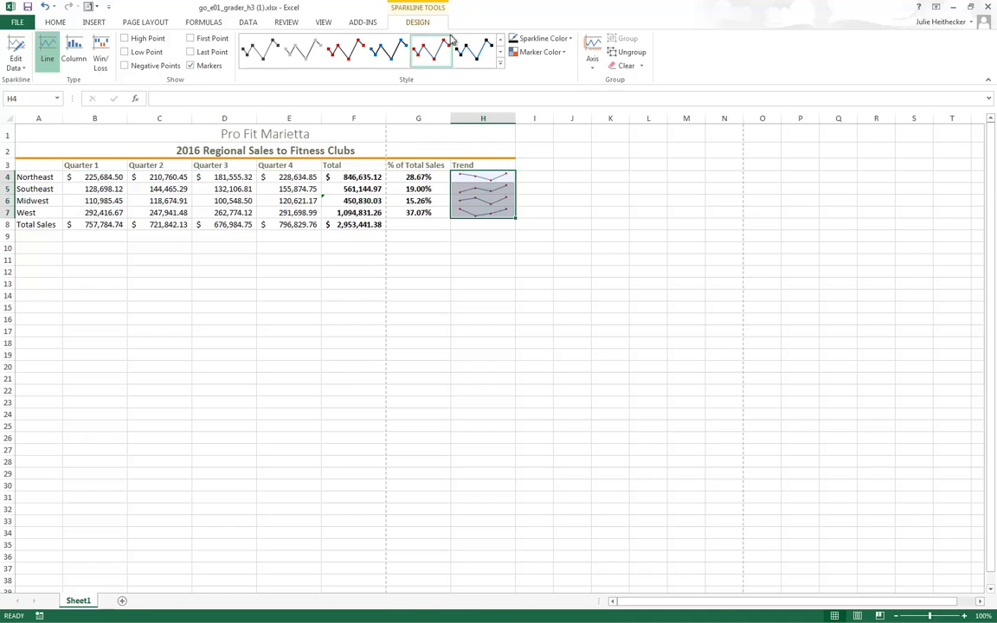
click(500, 67)
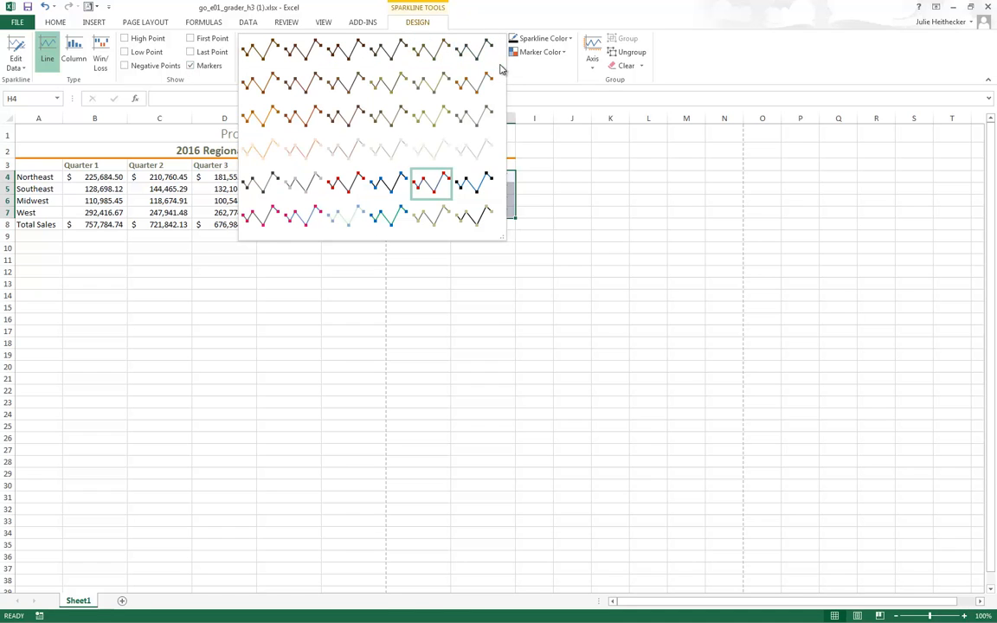
click(299, 83)
click(435, 317)
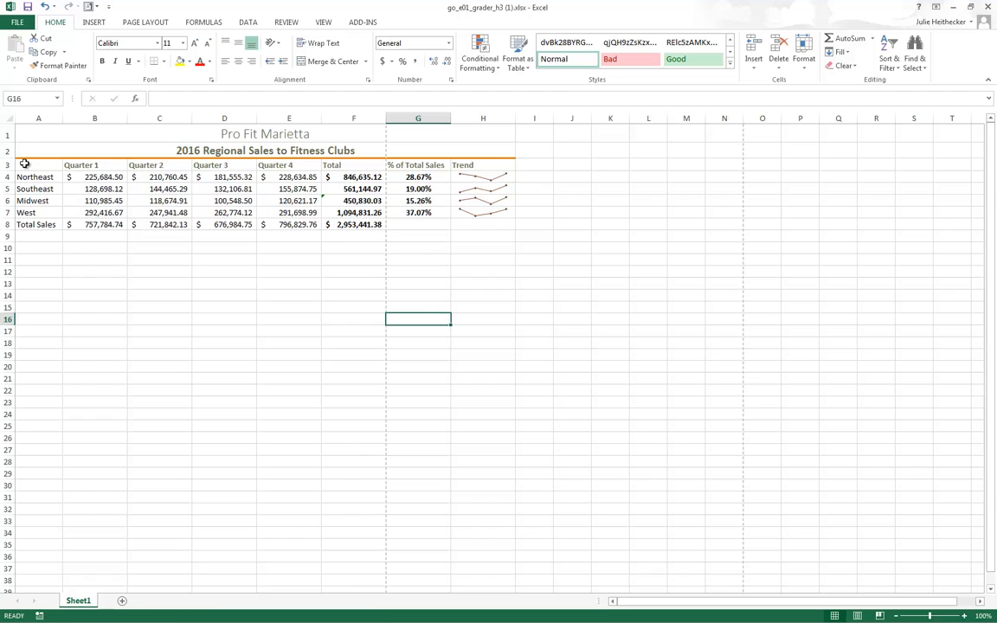
- Insert the recommended clustered column chart for A3:E7 that groups the quarters by region
drag(25, 164, 294, 213)
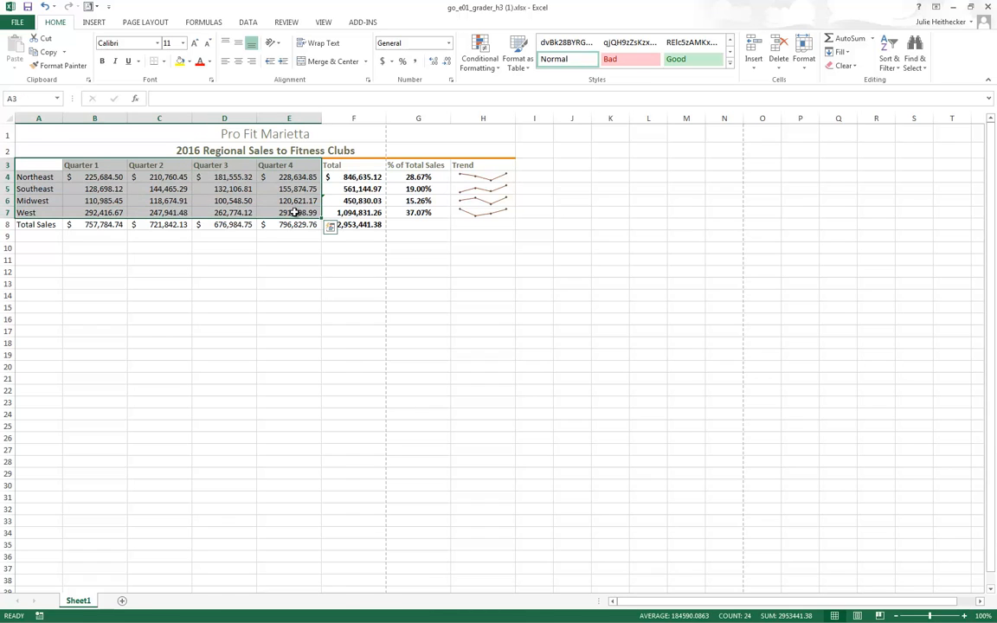
click(92, 23)
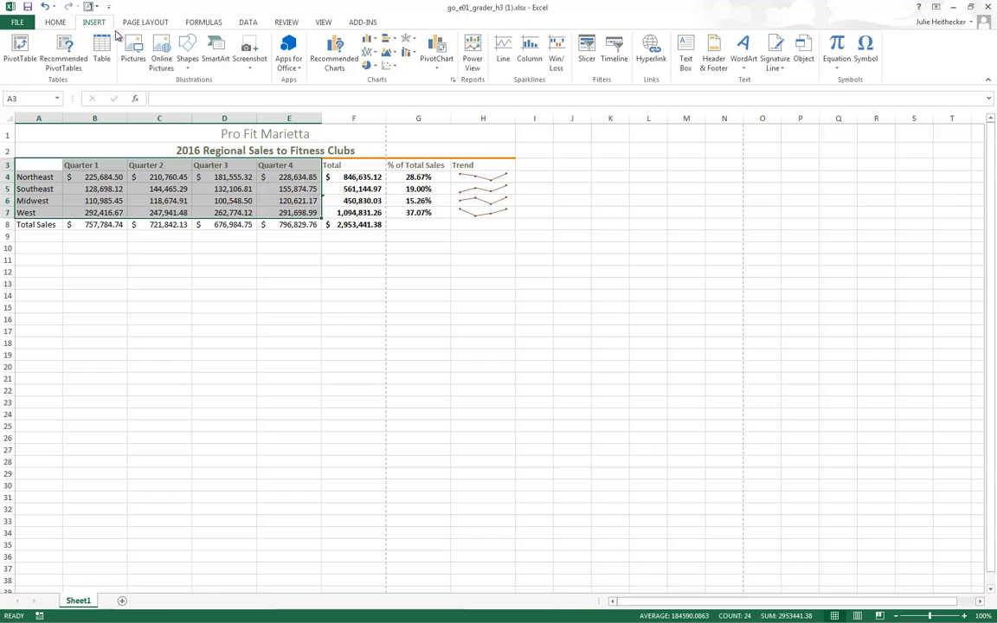
click(336, 59)
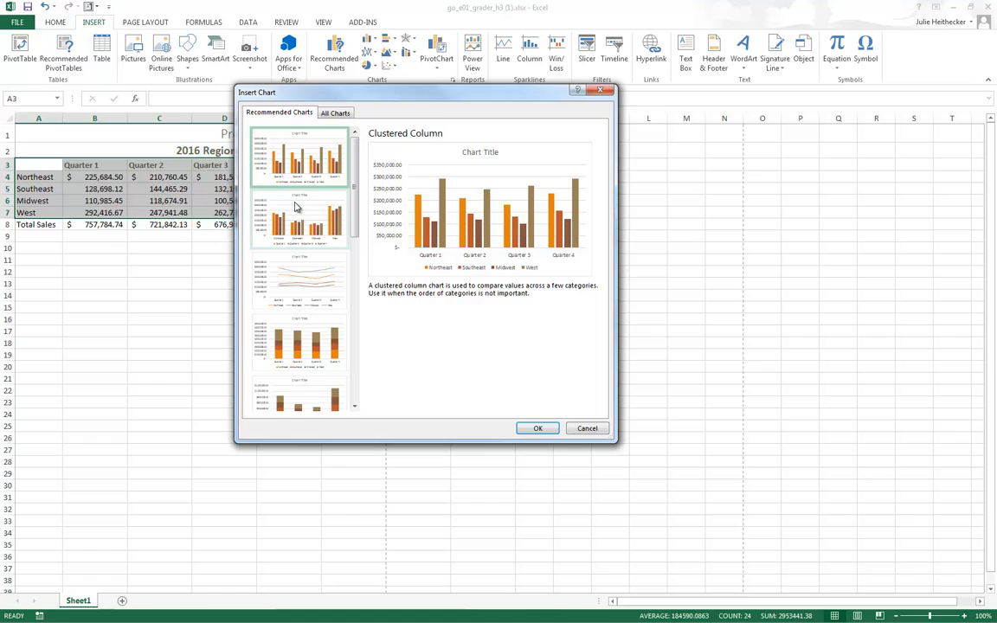
click(291, 215)
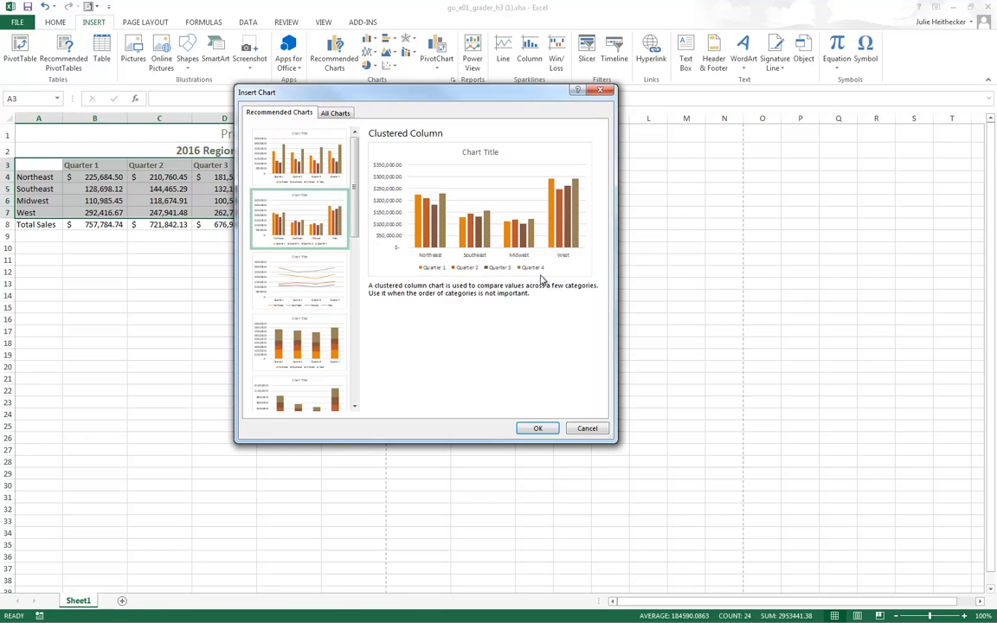
click(538, 429)
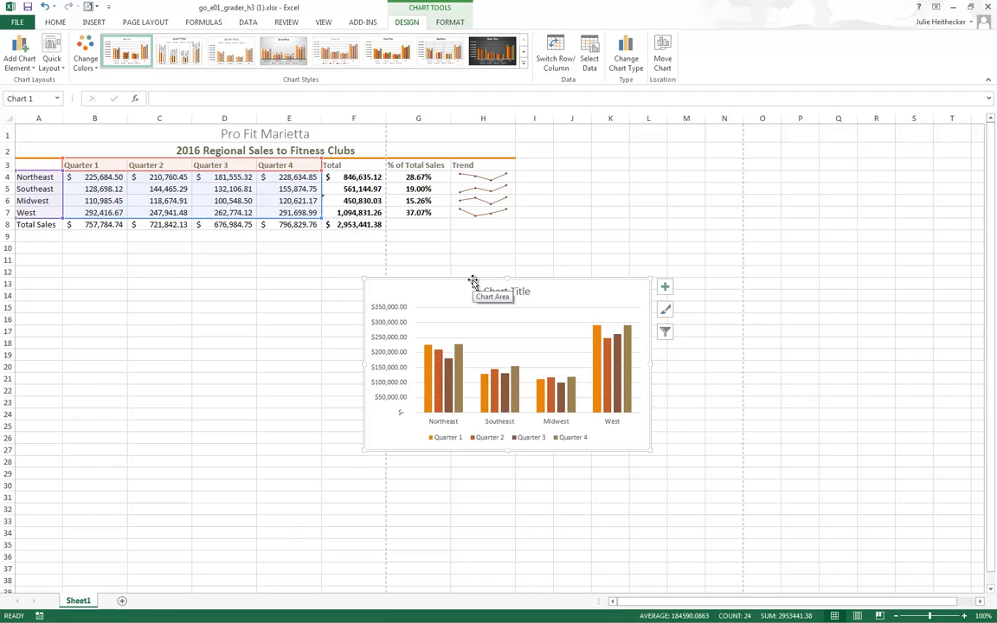
- Apply chart Style 8 and the colorful palette Color 3 to the column chart
click(524, 66)
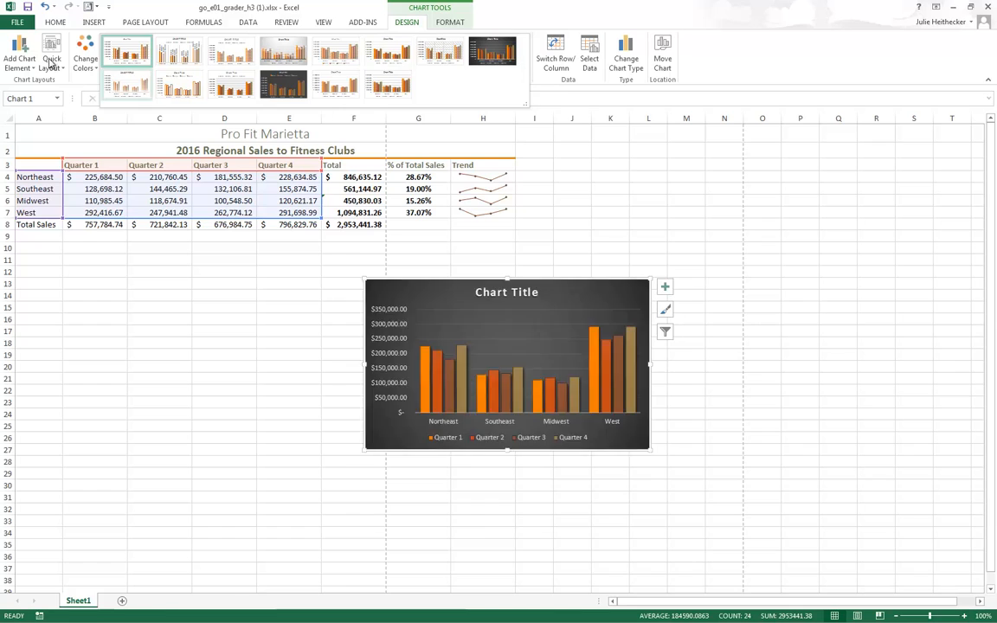
click(491, 50)
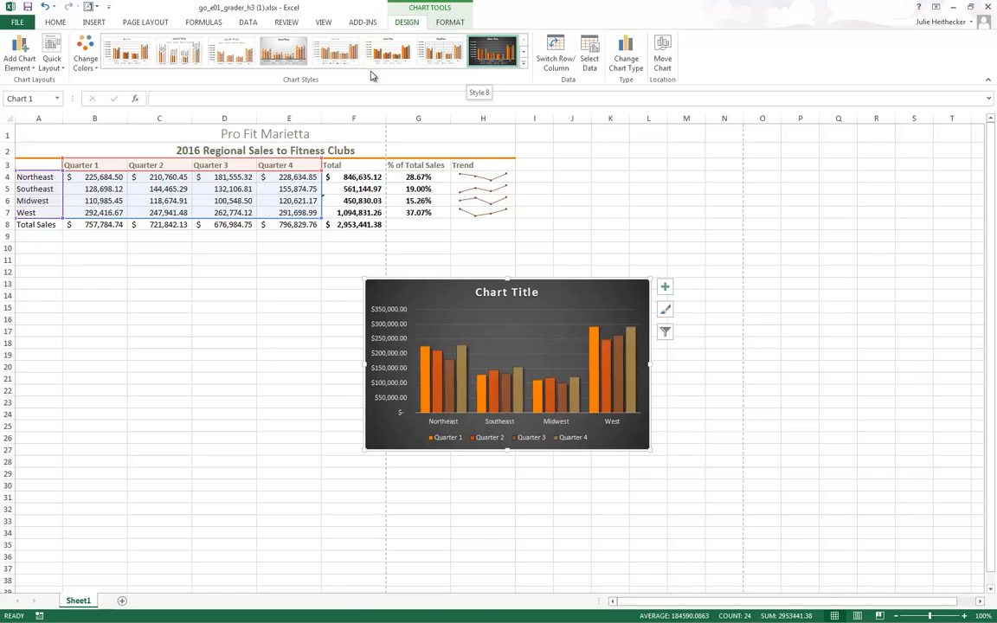
click(84, 60)
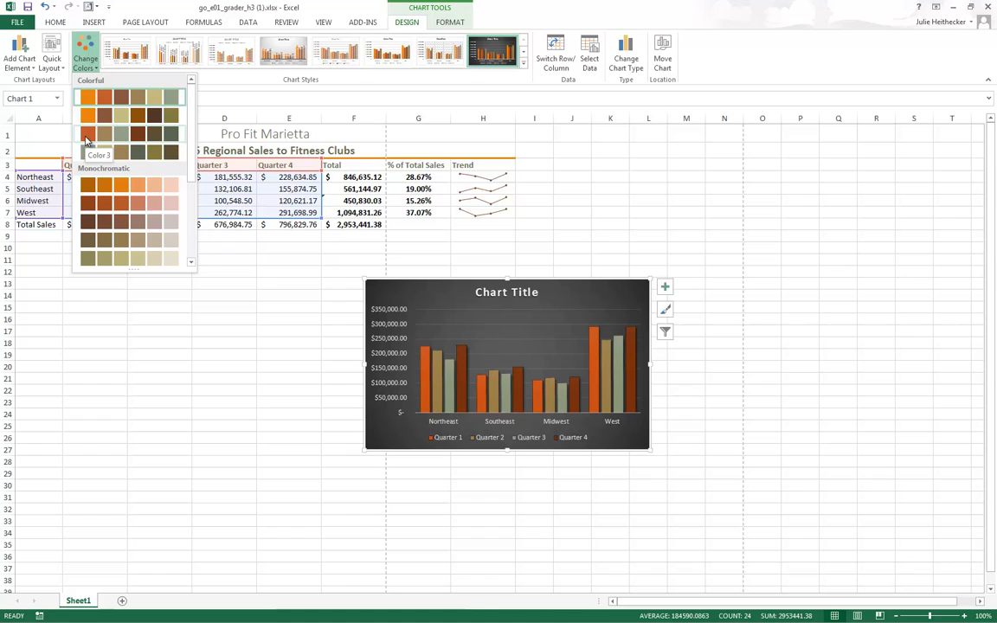
click(87, 136)
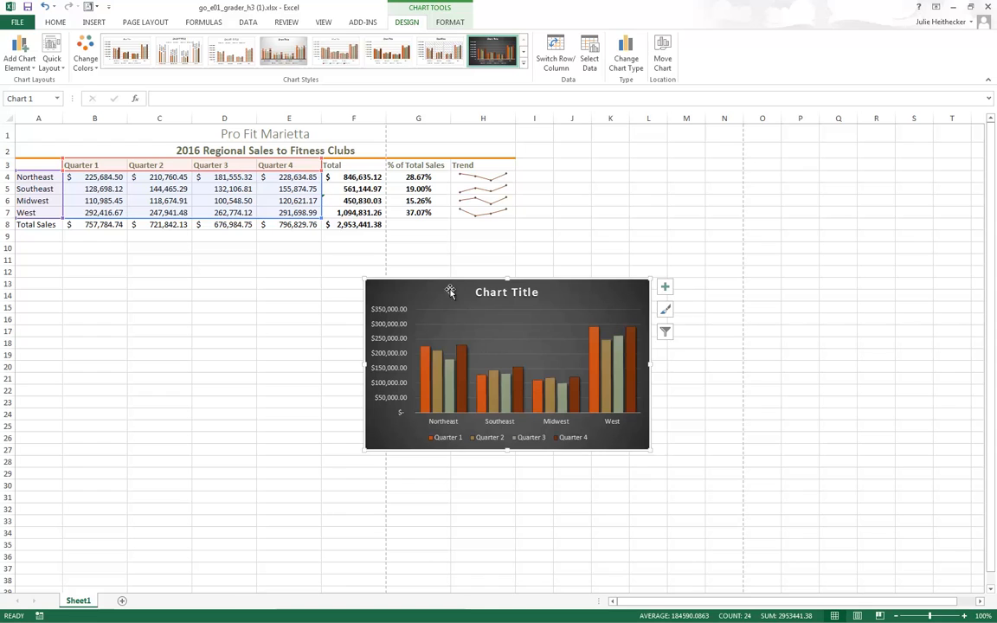
- Move the chart below the sales data, starting at row 10 in column B, and apply the third quick layout
mouse_move(449, 283)
mouse_down()
mouse_move(316, 272)
mouse_move(189, 245)
mouse_up()
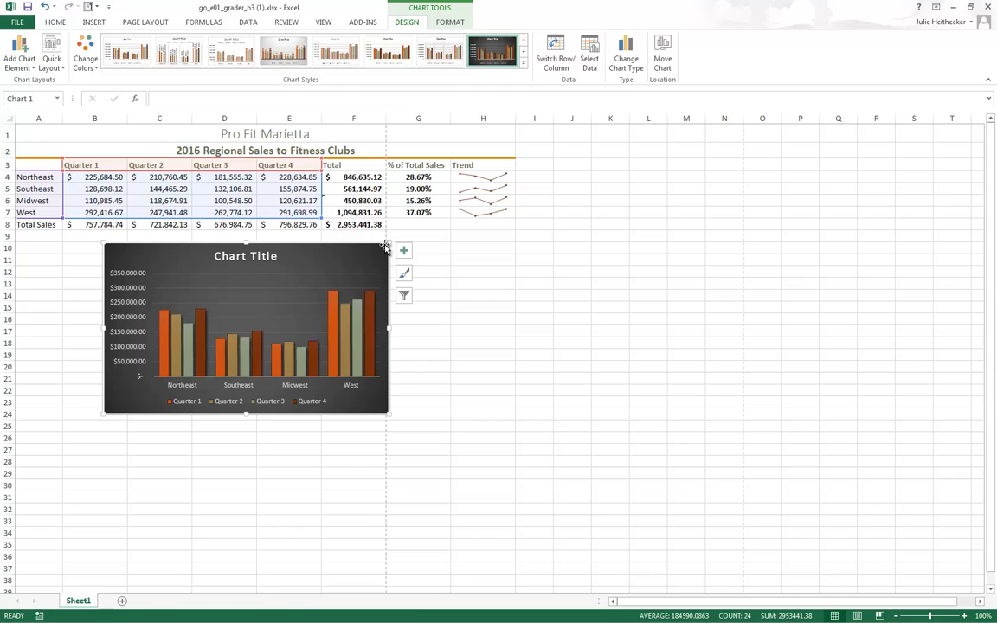
click(306, 297)
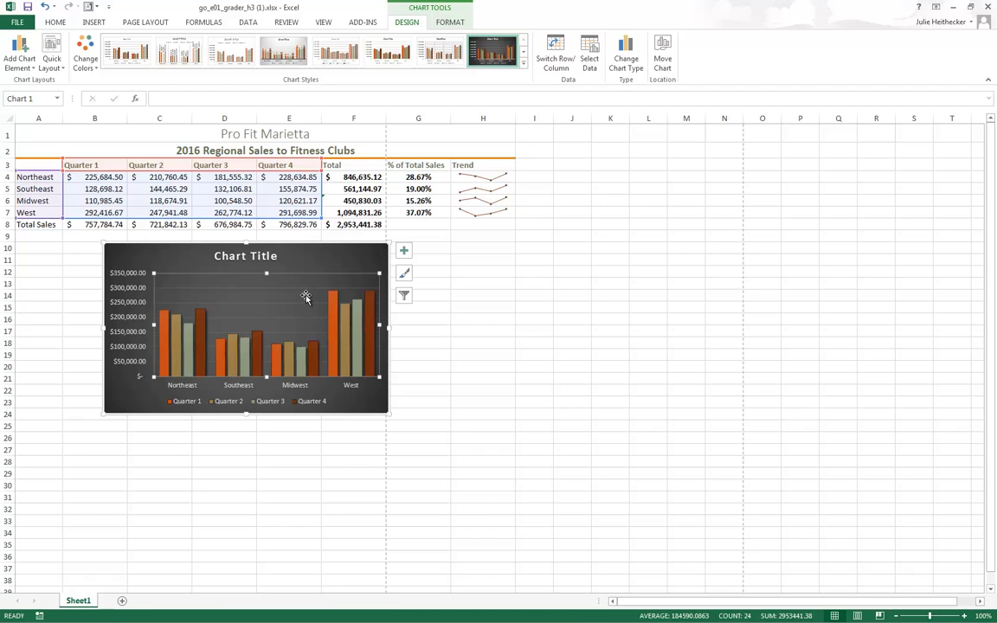
click(55, 64)
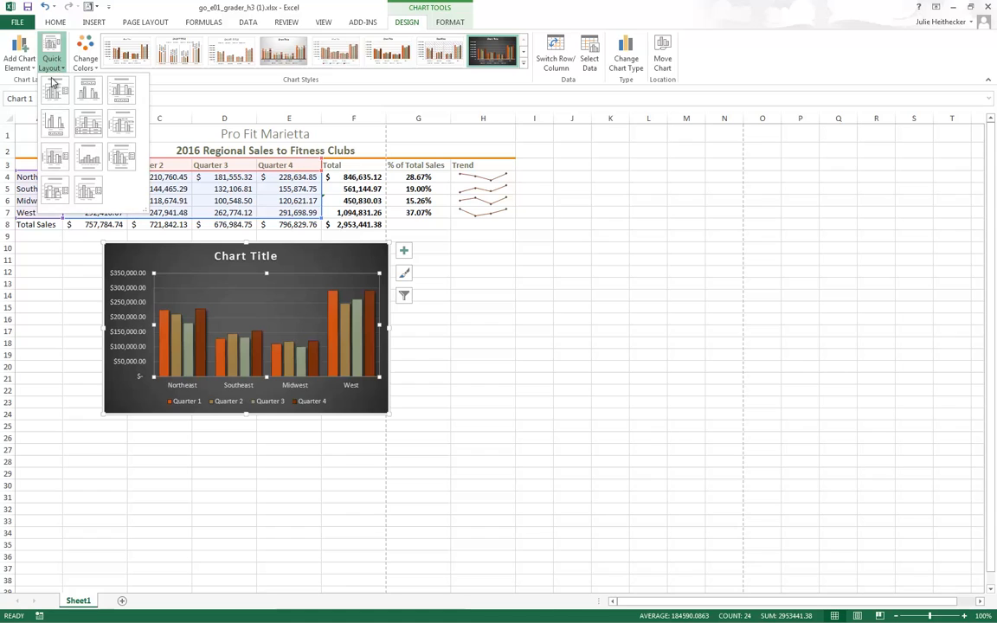
click(122, 93)
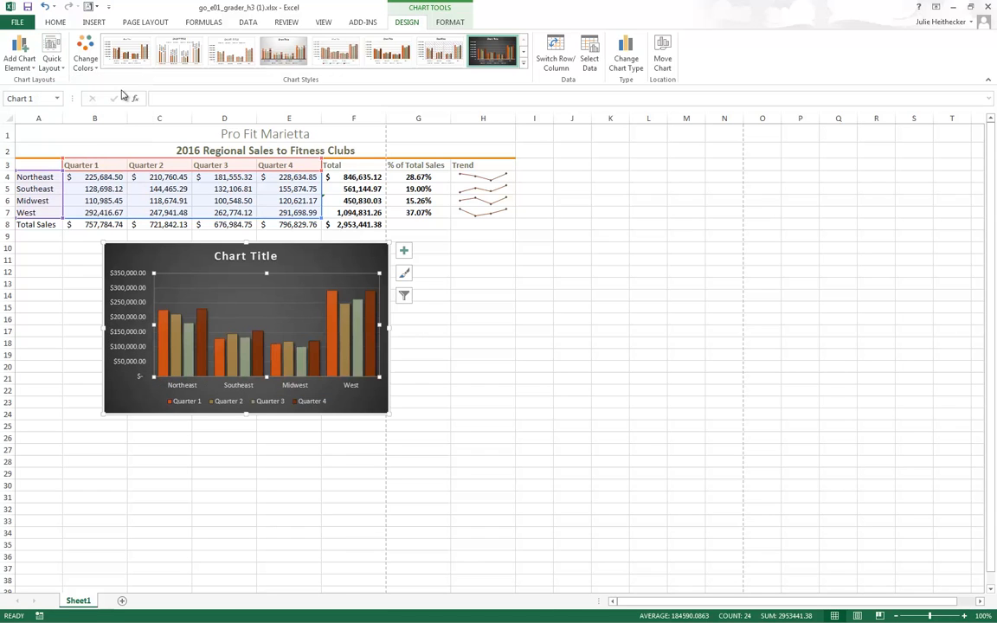
click(268, 256)
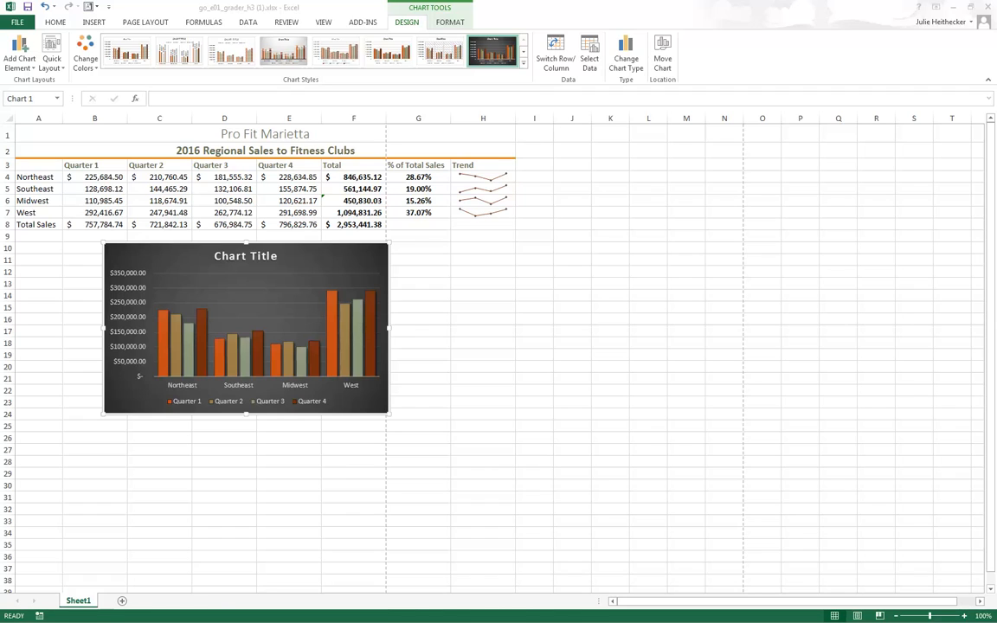
click(245, 256)
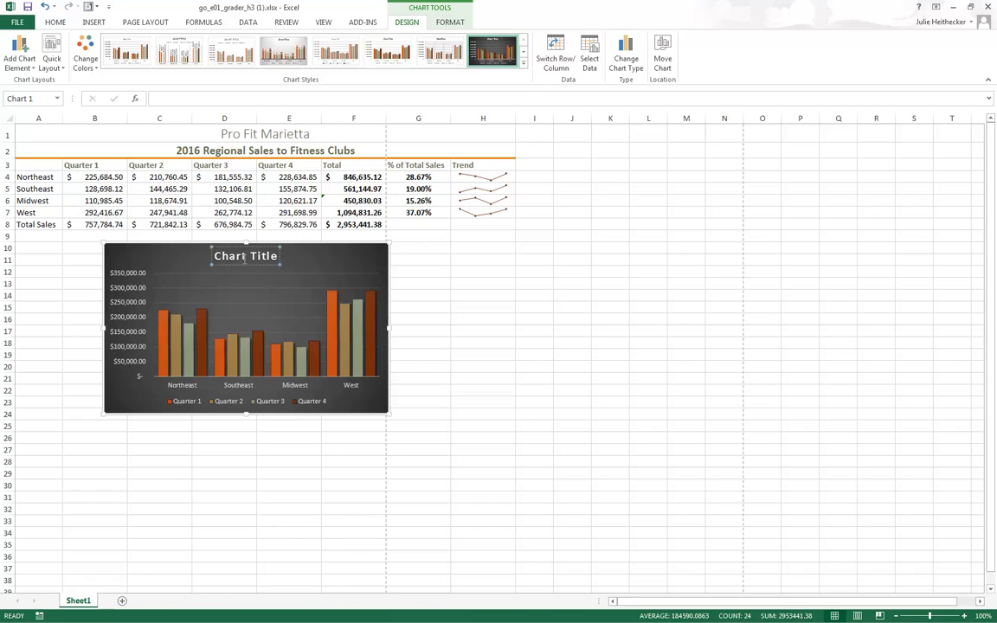
click(454, 294)
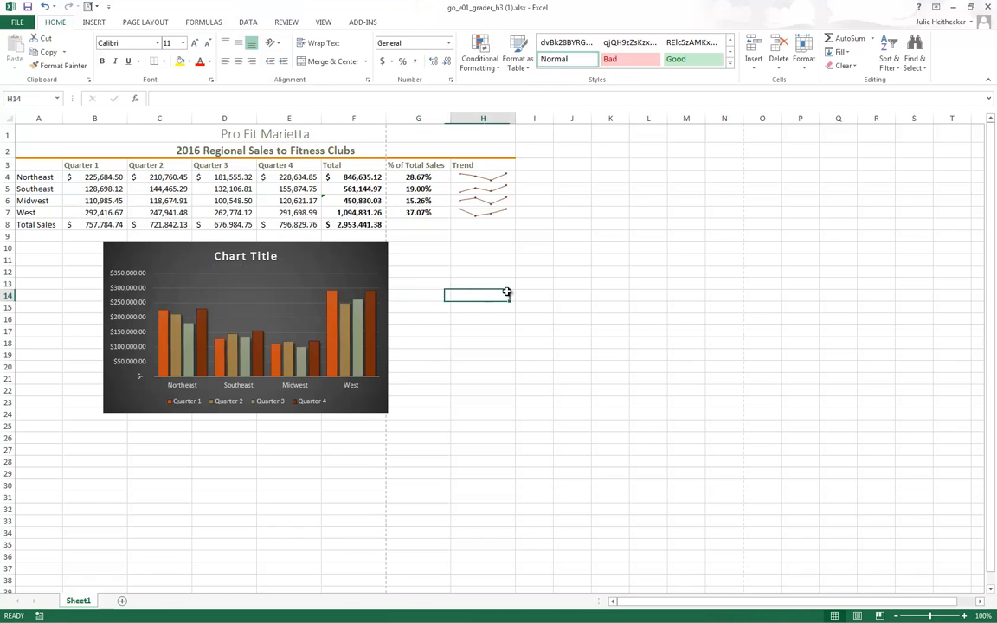
click(229, 281)
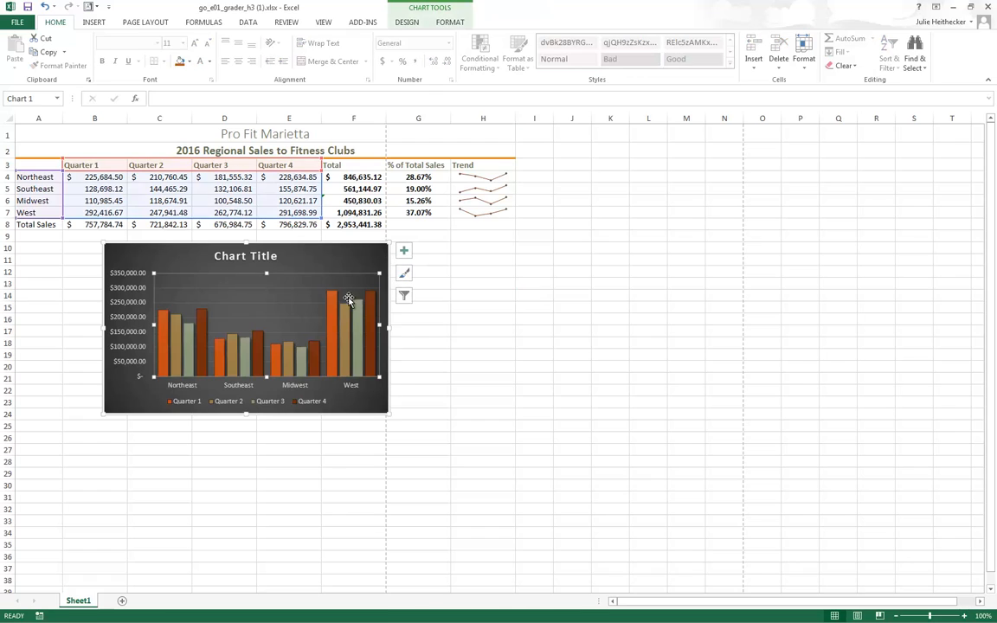
click(406, 332)
click(446, 299)
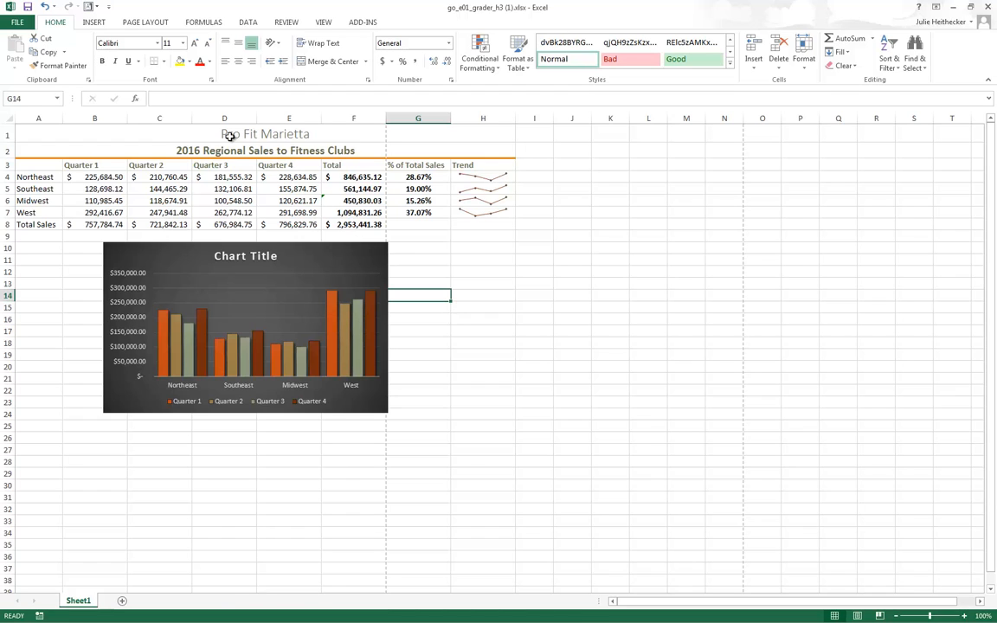
- Set the page orientation to landscape and center the worksheet horizontally on the page
click(128, 24)
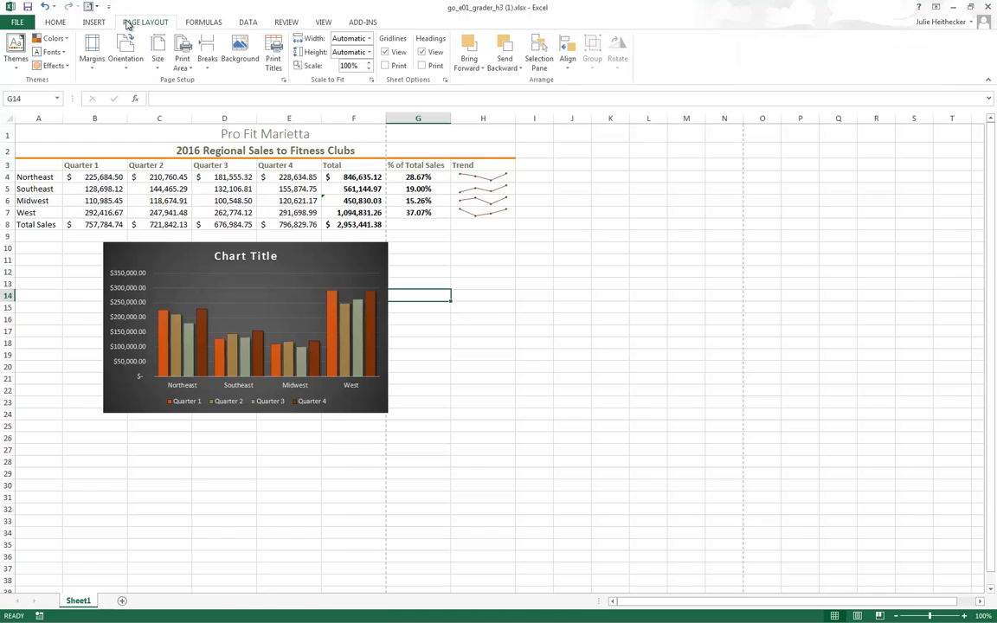
click(122, 69)
click(130, 109)
click(283, 80)
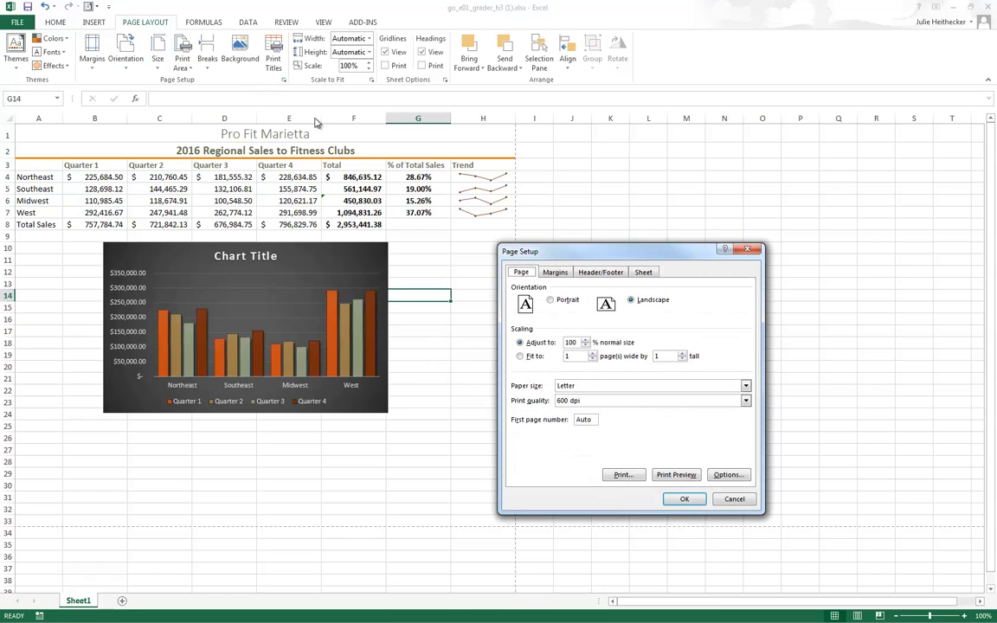
click(555, 272)
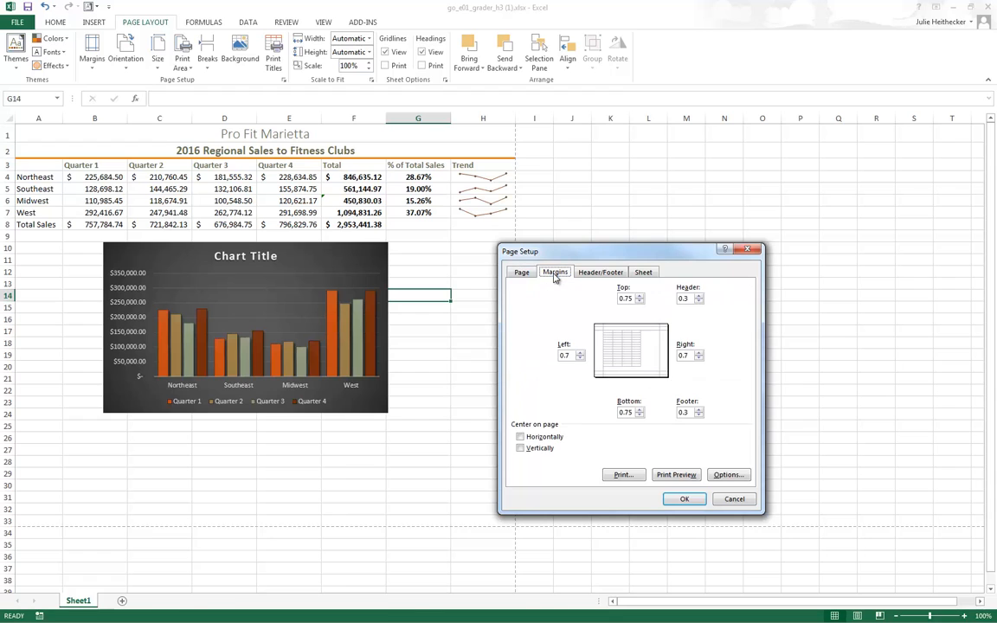
click(541, 437)
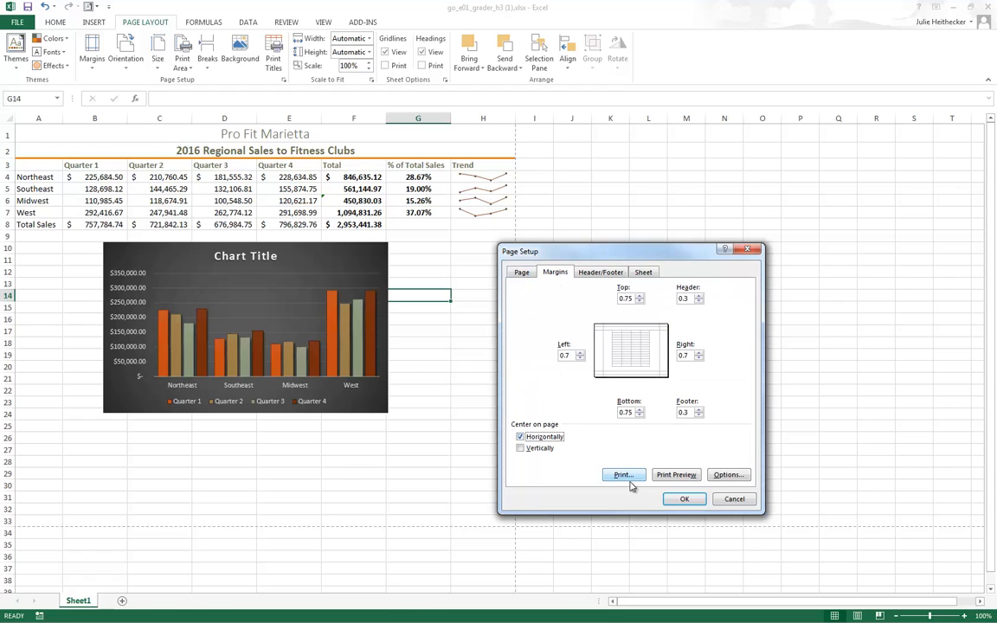
click(682, 500)
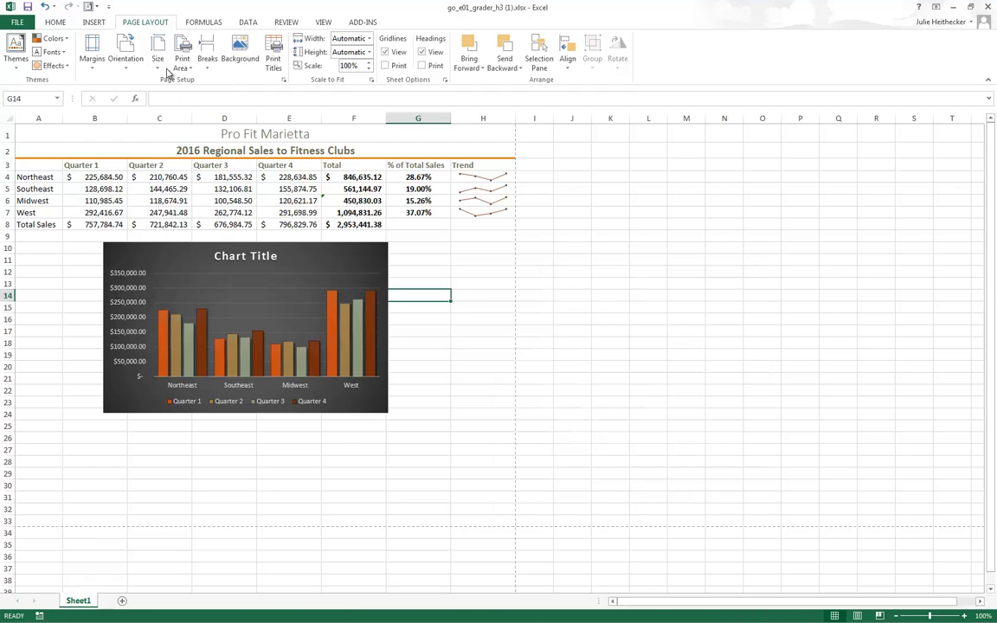
- Add a custom footer with the file name in its left section
click(283, 80)
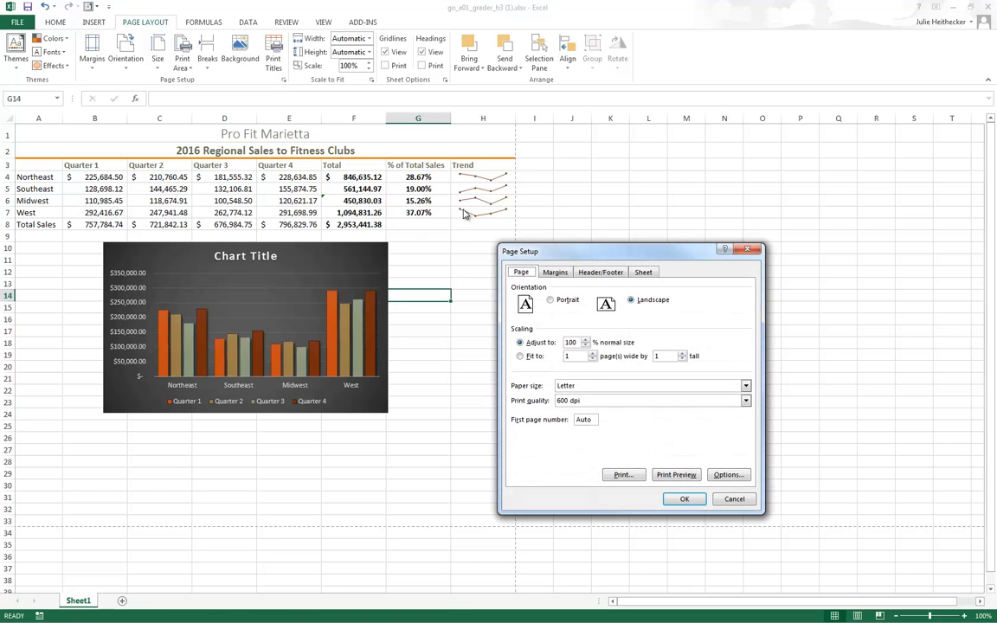
click(601, 271)
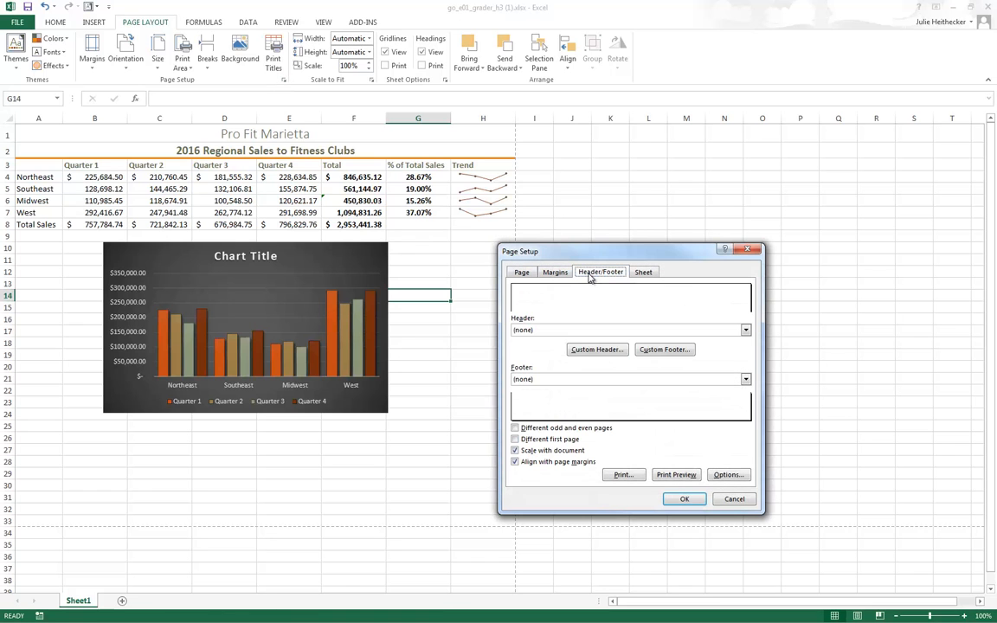
click(662, 350)
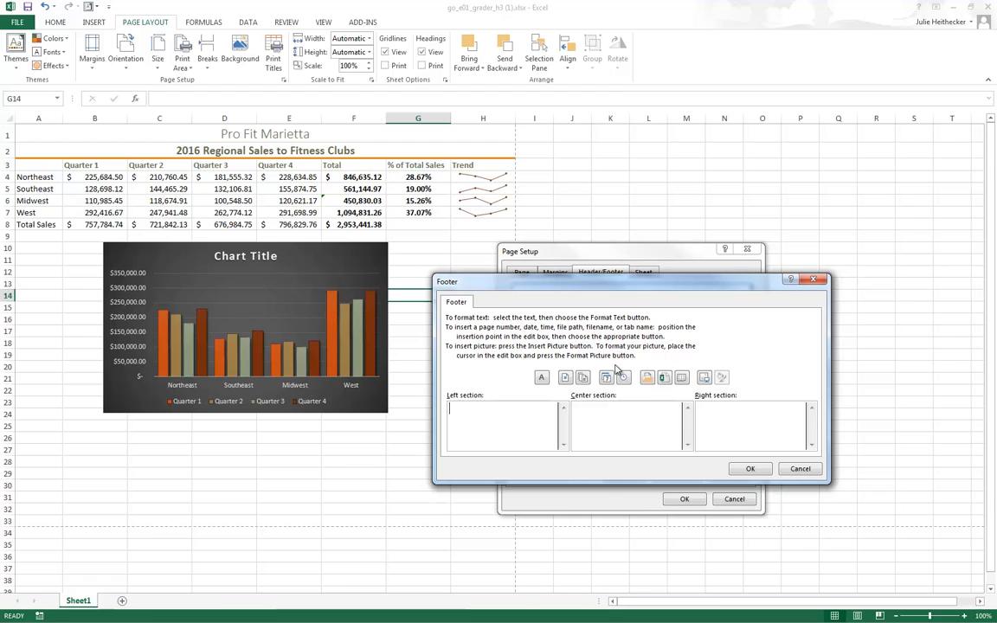
click(664, 378)
click(749, 468)
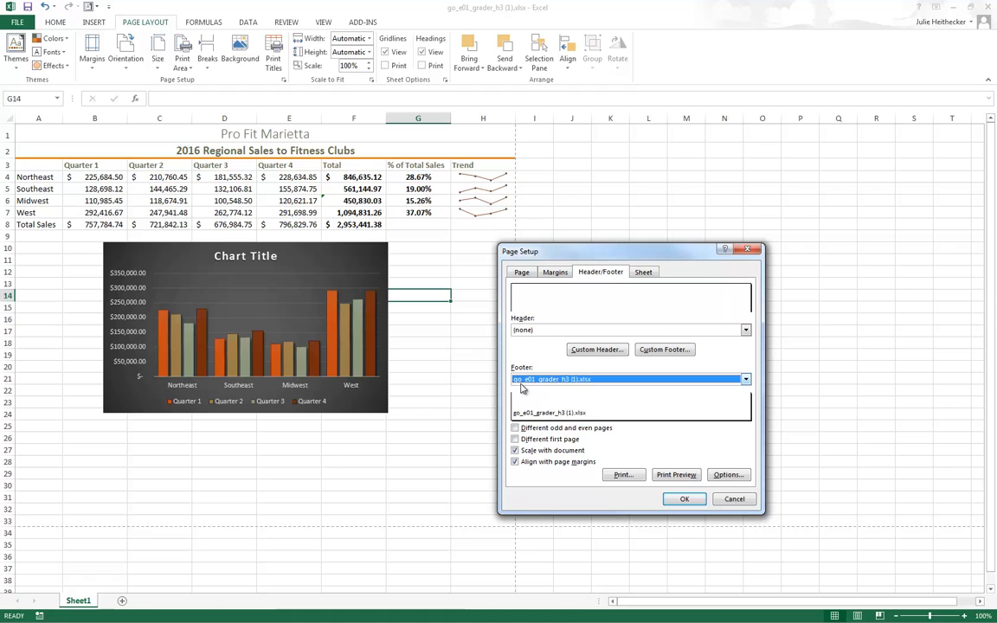
click(680, 498)
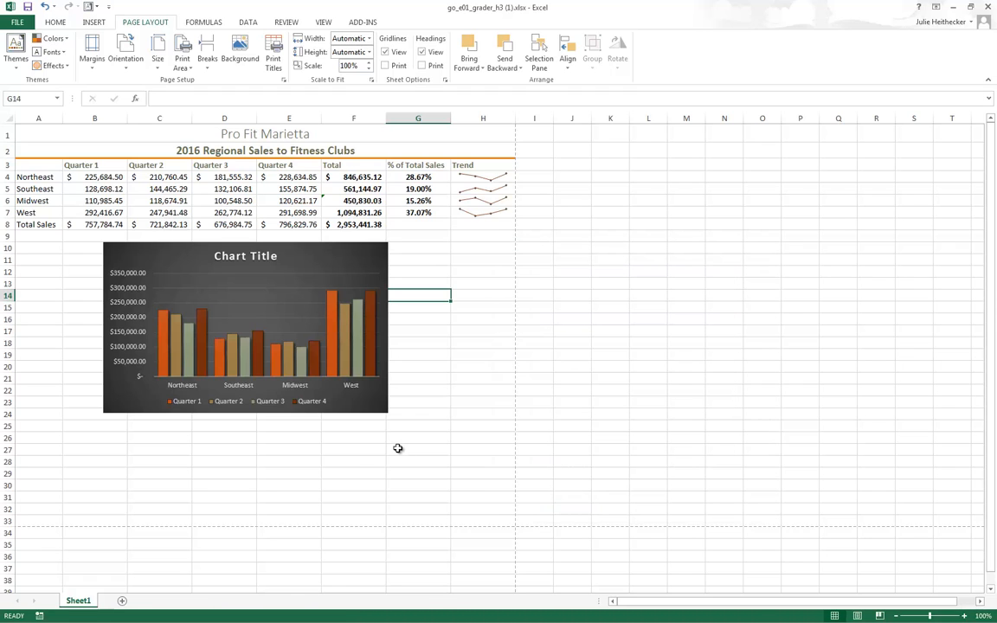